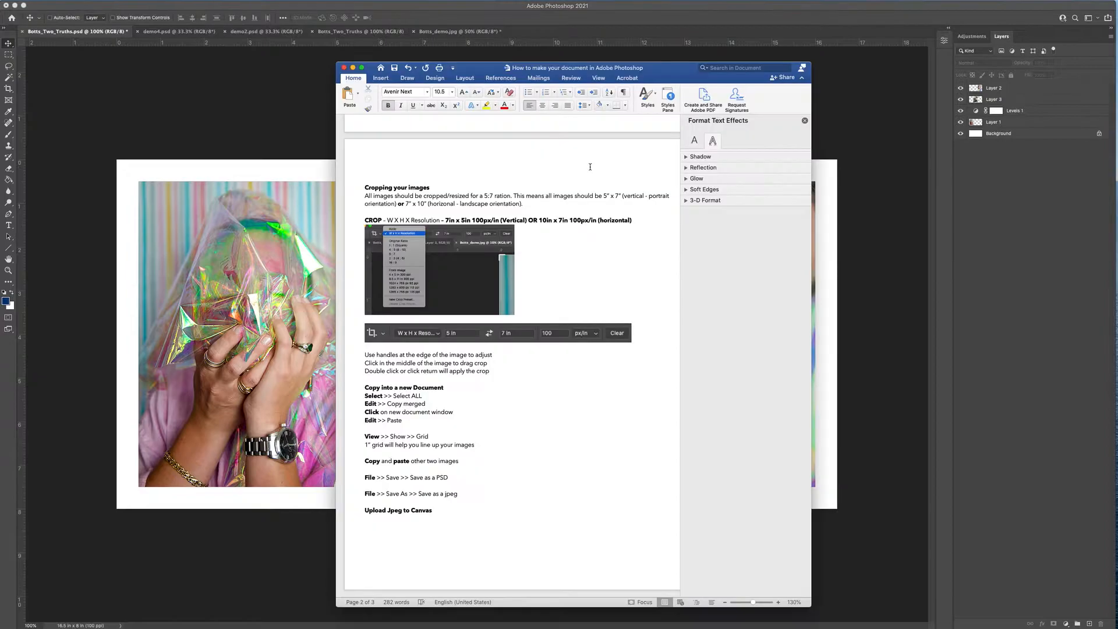
- Scroll the Word guide up to page 1's document-size calculations and layout diagrams
scroll(562, 181, up, 15)
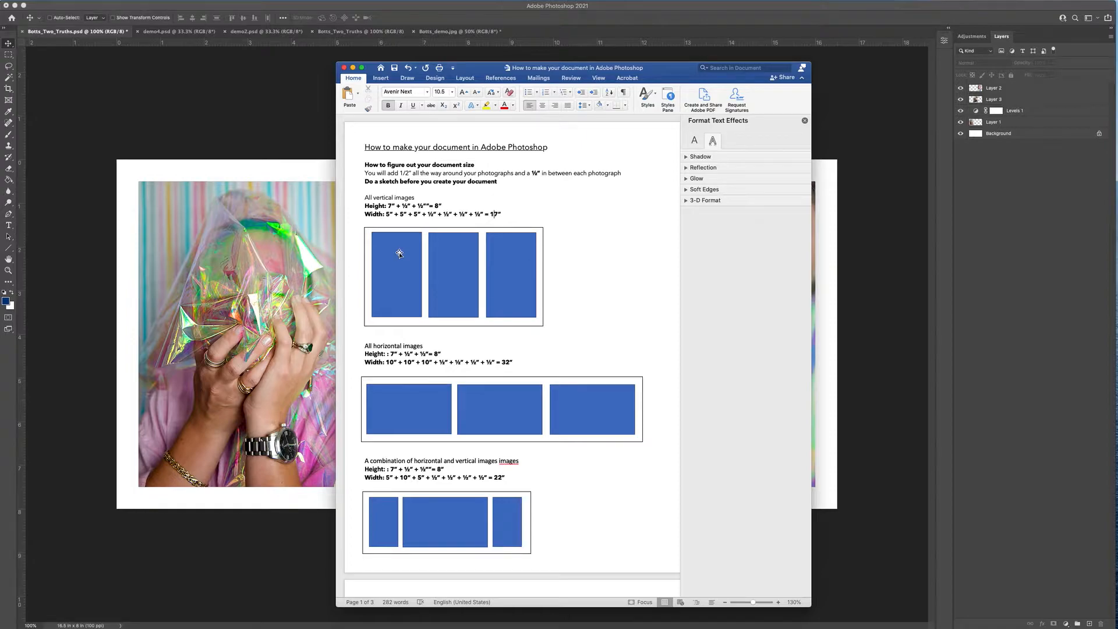
- Inspect the photo placeholder shapes and the grouped three-photo layout diagram in the Word guide
click(462, 268)
click(498, 272)
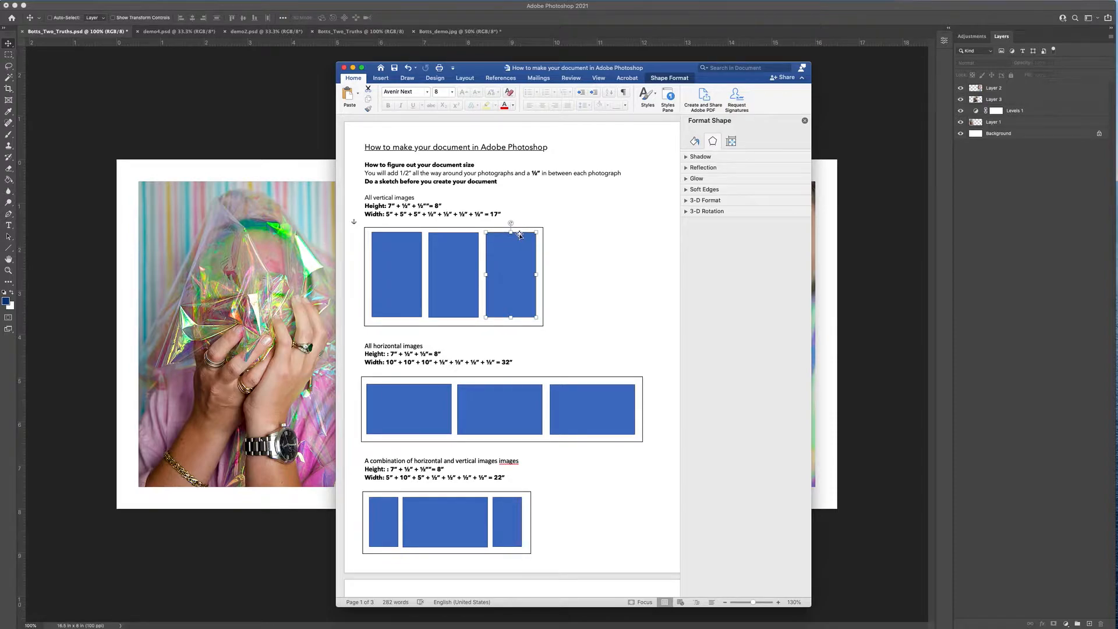
click(483, 236)
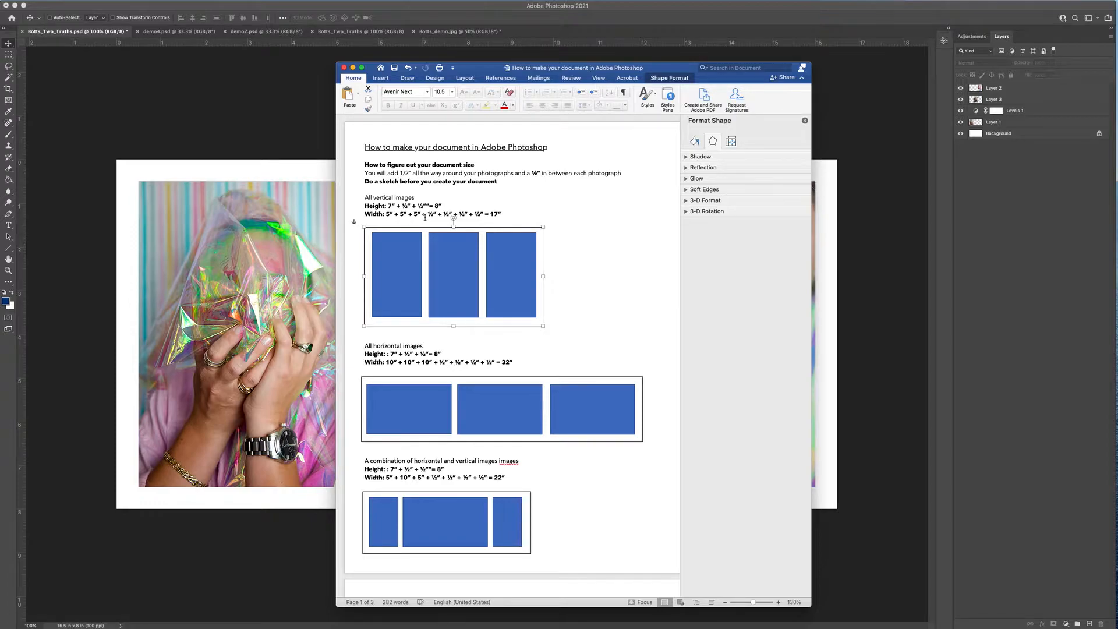
click(600, 255)
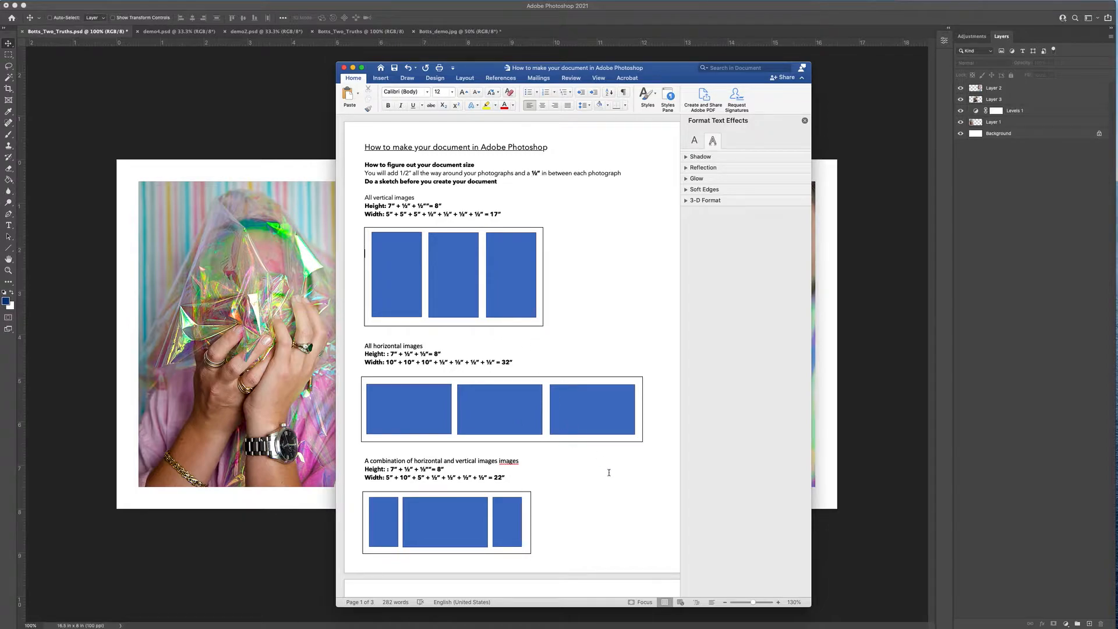
- Scroll down to the new-document preset step on page 2, then return to Photoshop
scroll(609, 472, down, 5)
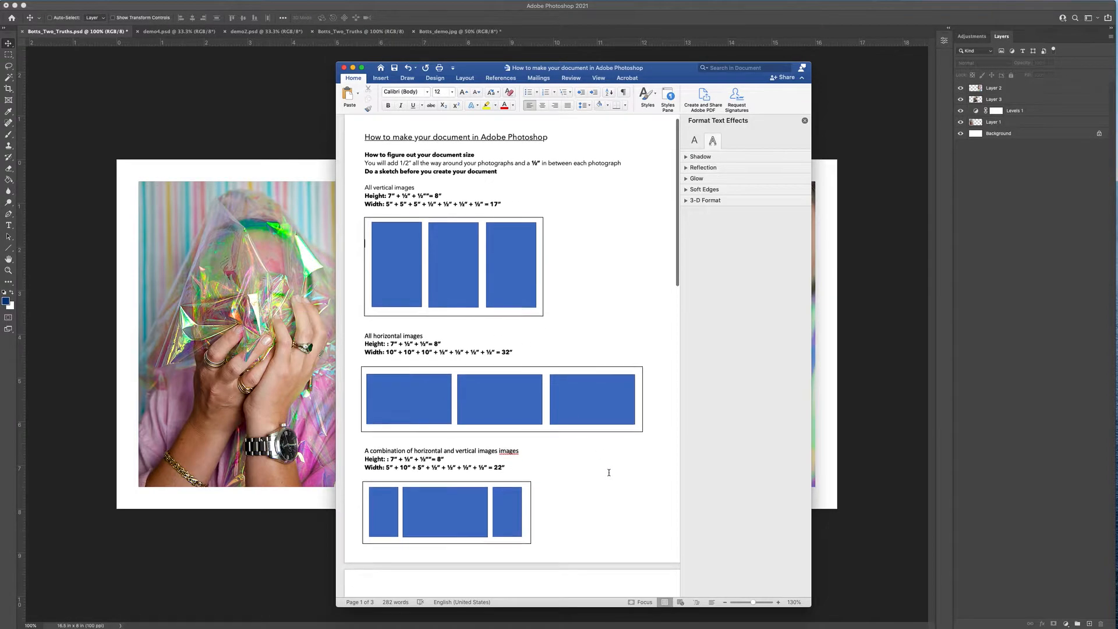
scroll(609, 472, down, 15)
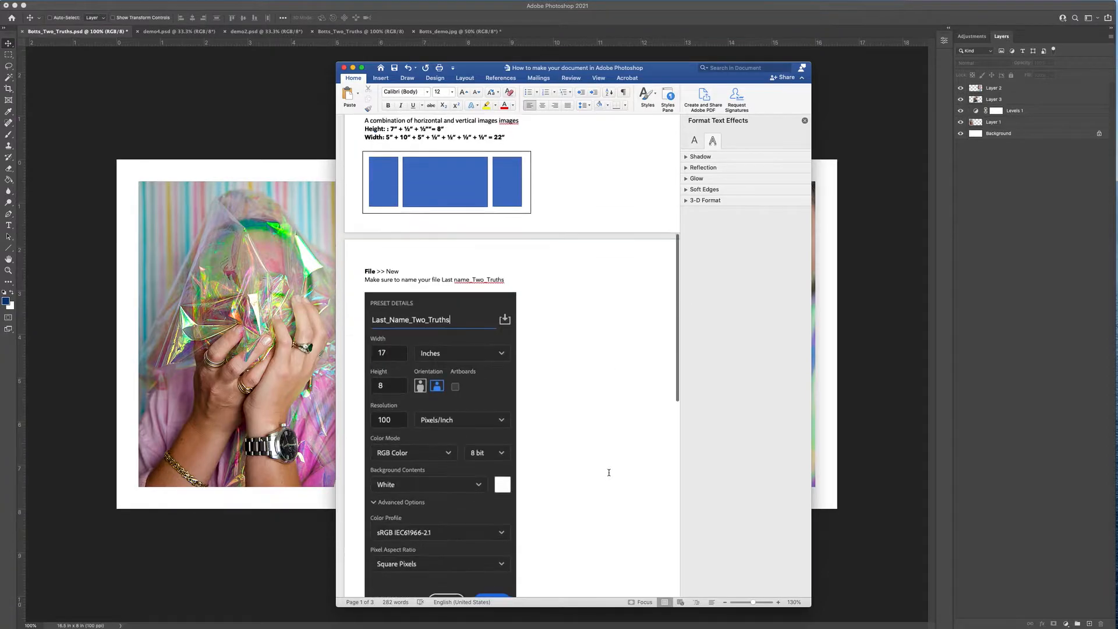
scroll(609, 472, down, 4)
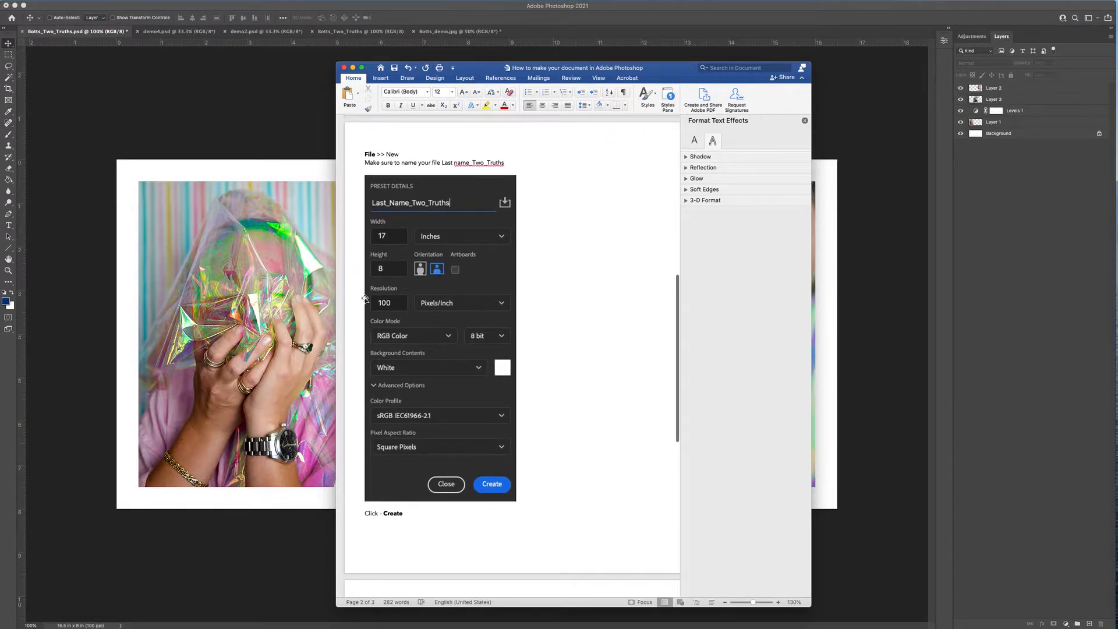
click(298, 178)
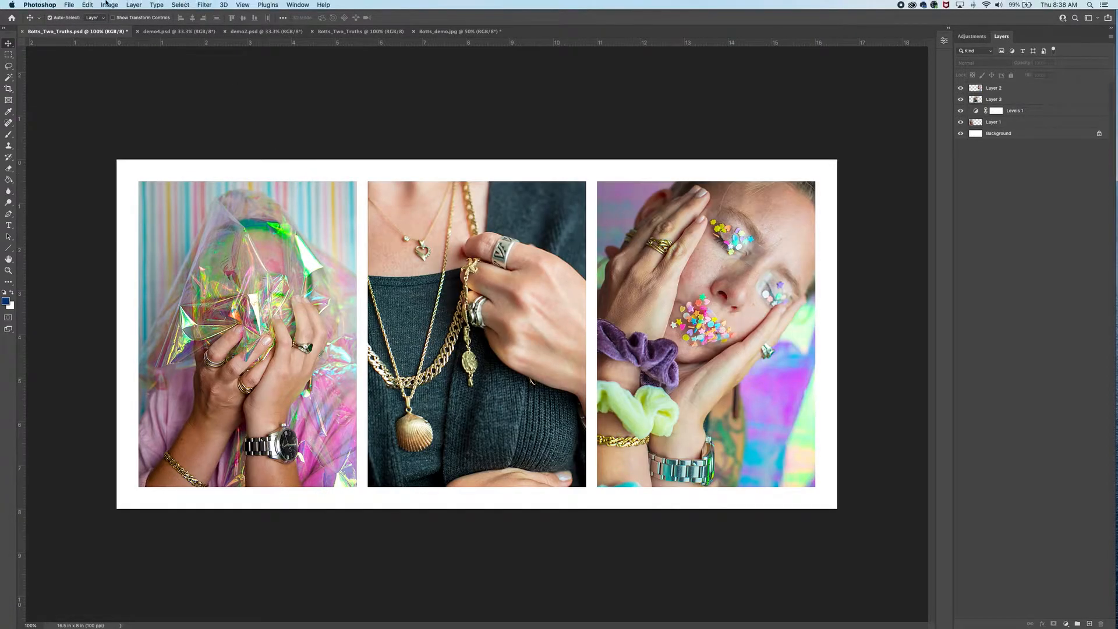
- Start a new document named with the author's surname followed by _Two_Truth
click(69, 5)
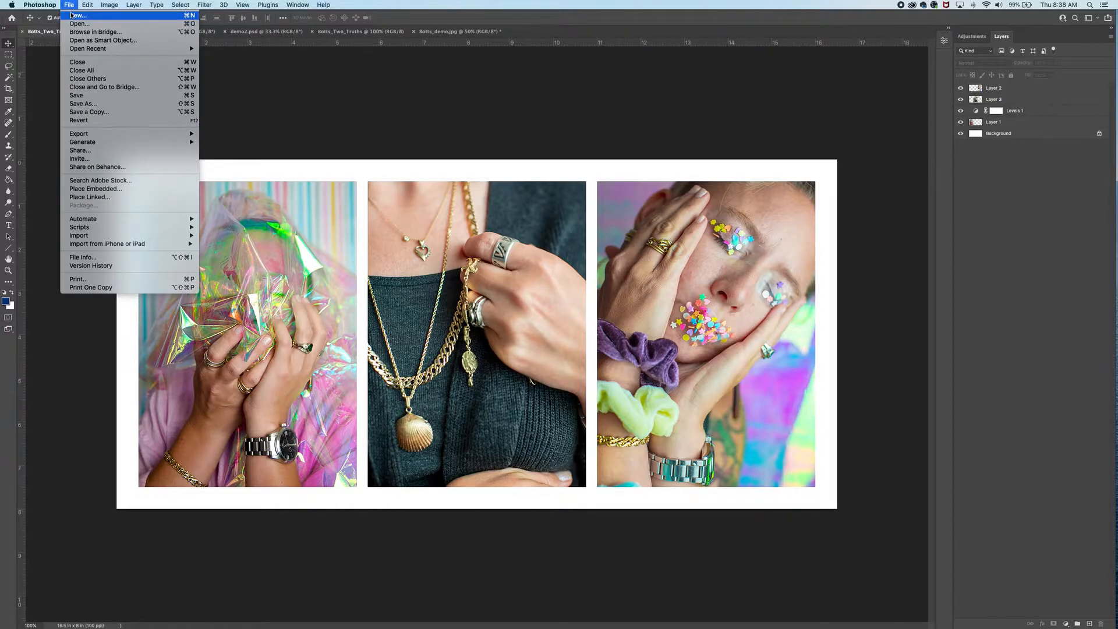
click(71, 15)
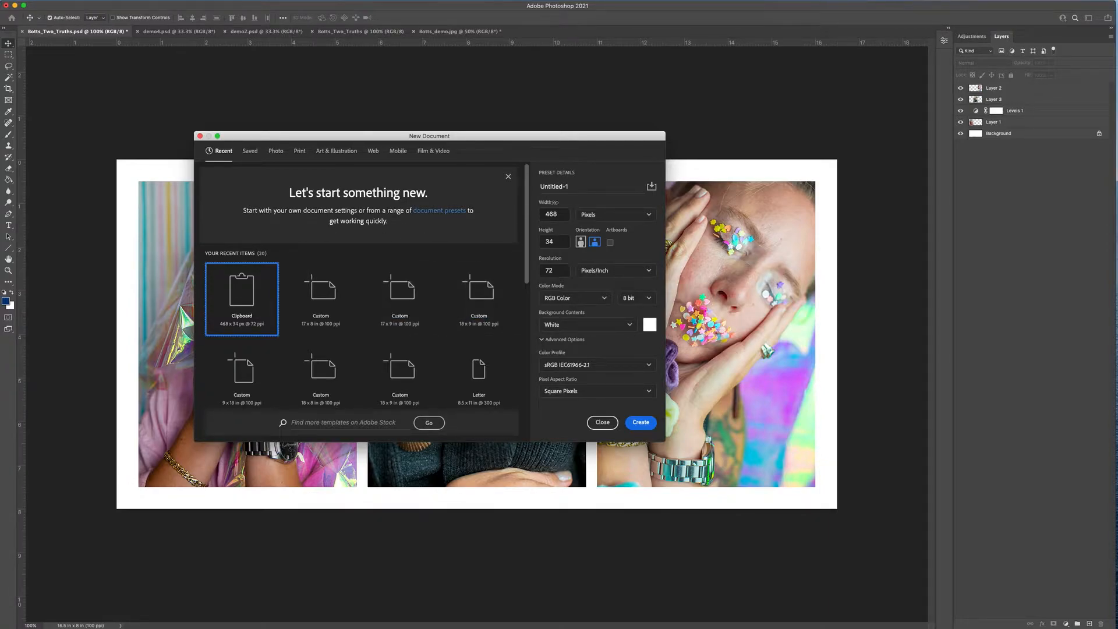
click(579, 187)
text(Botts_Two_Truths)
- Set the document to 17 × 8 inches at 100 pixels/inch, checking the Word guide's values
click(618, 218)
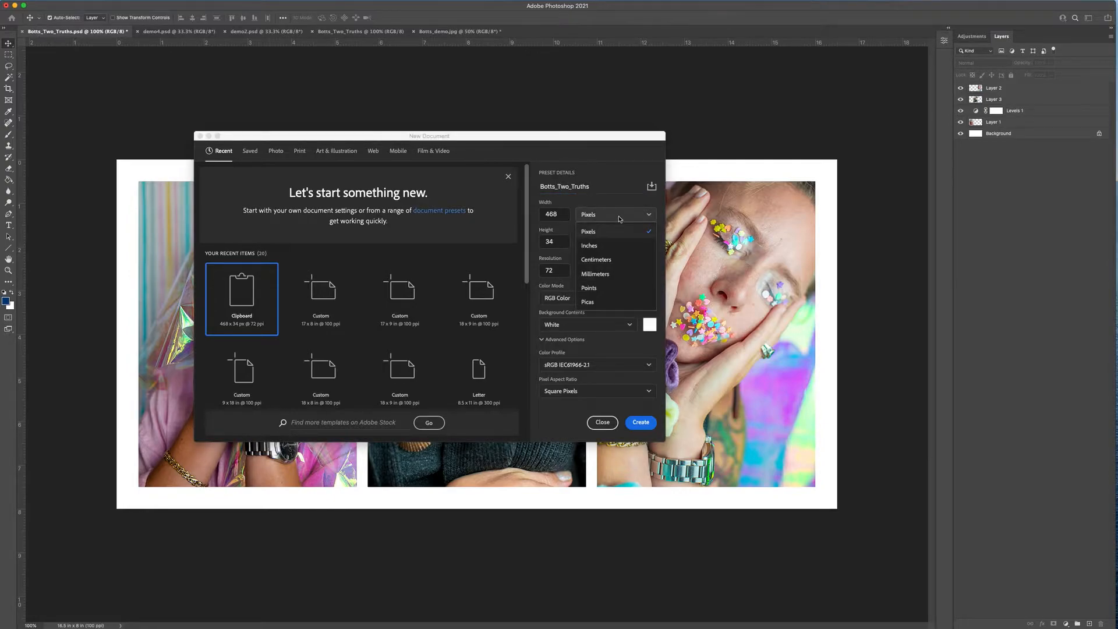
click(614, 247)
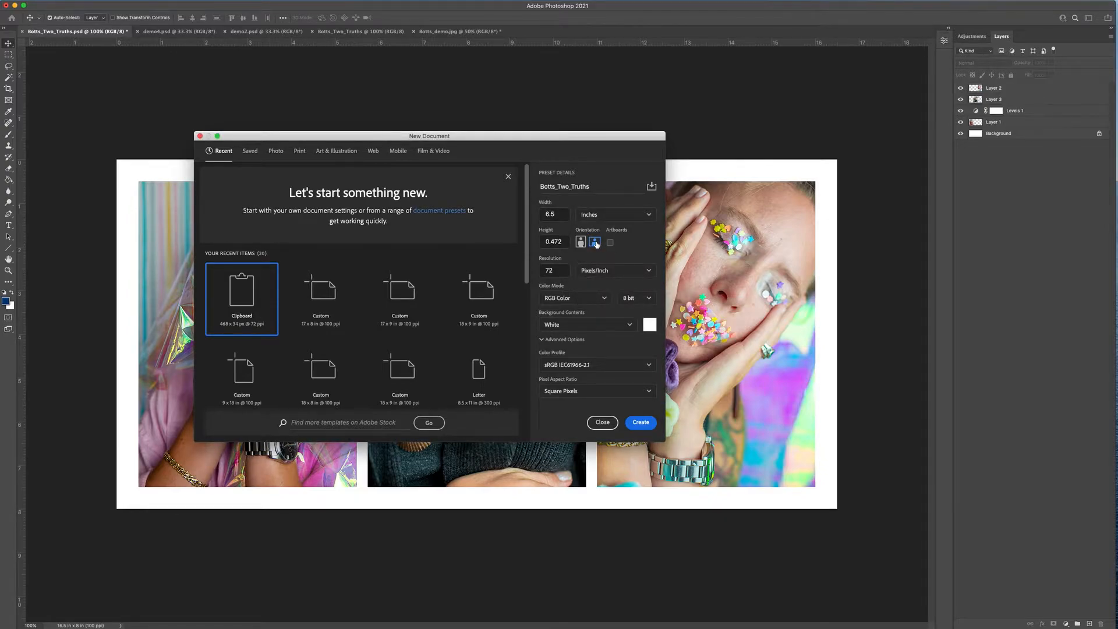
double_click(559, 213)
key(super+Tab)
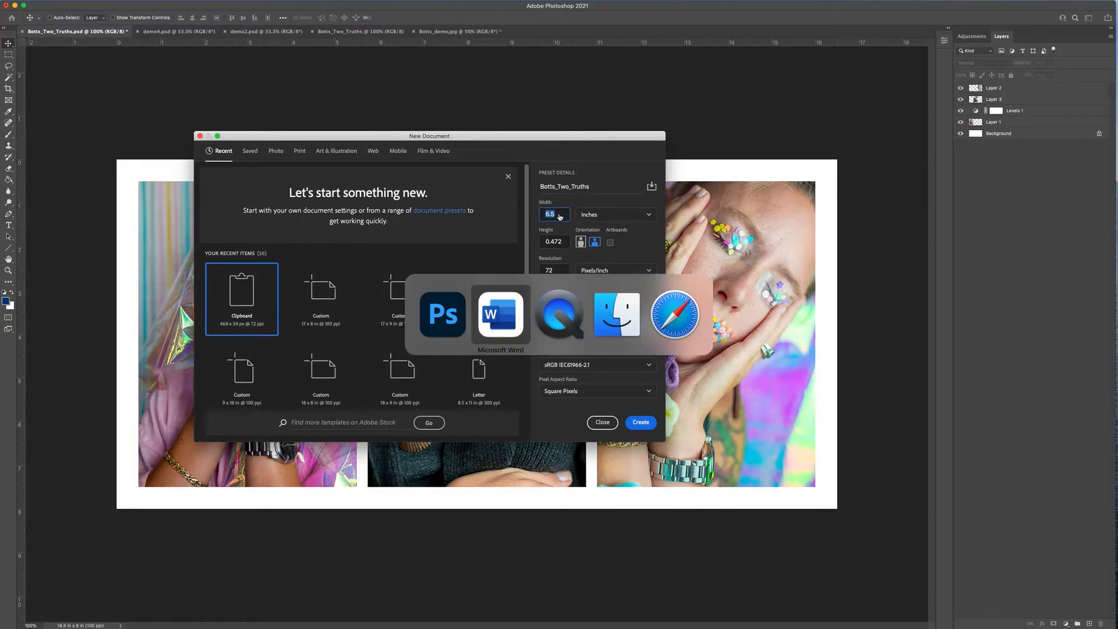
scroll(558, 213, up, 10)
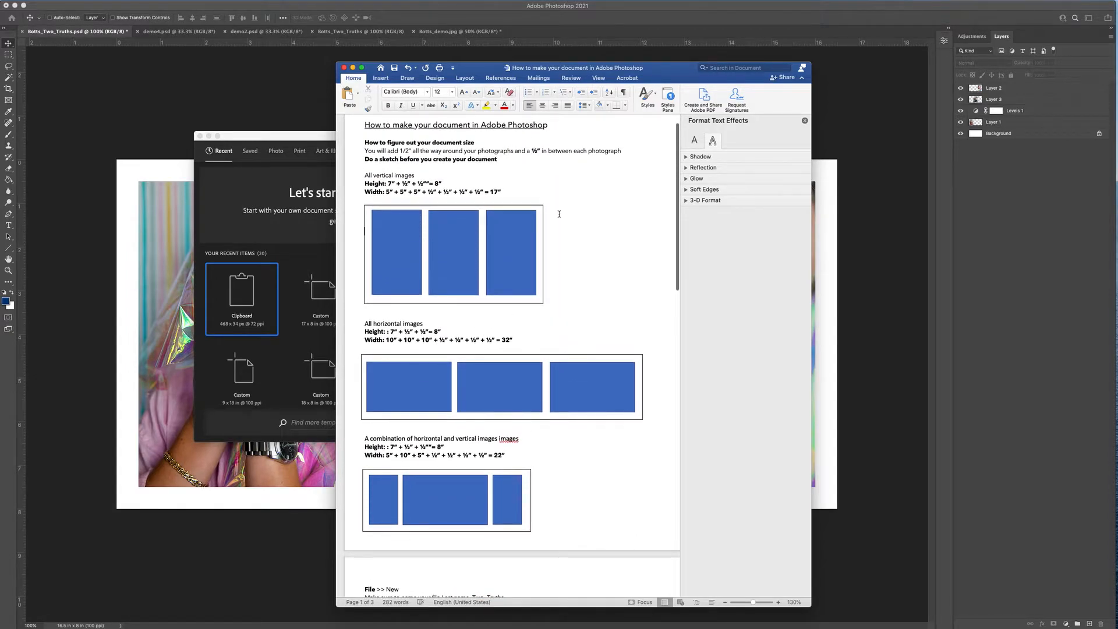
key(super+Tab)
text(17)
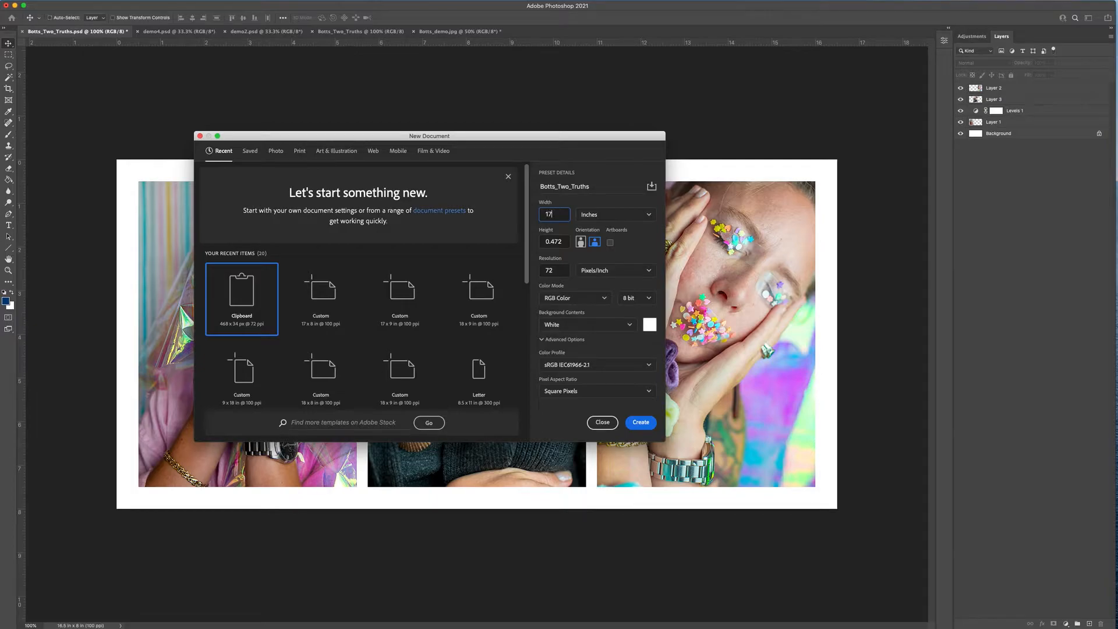
key(super+Tab)
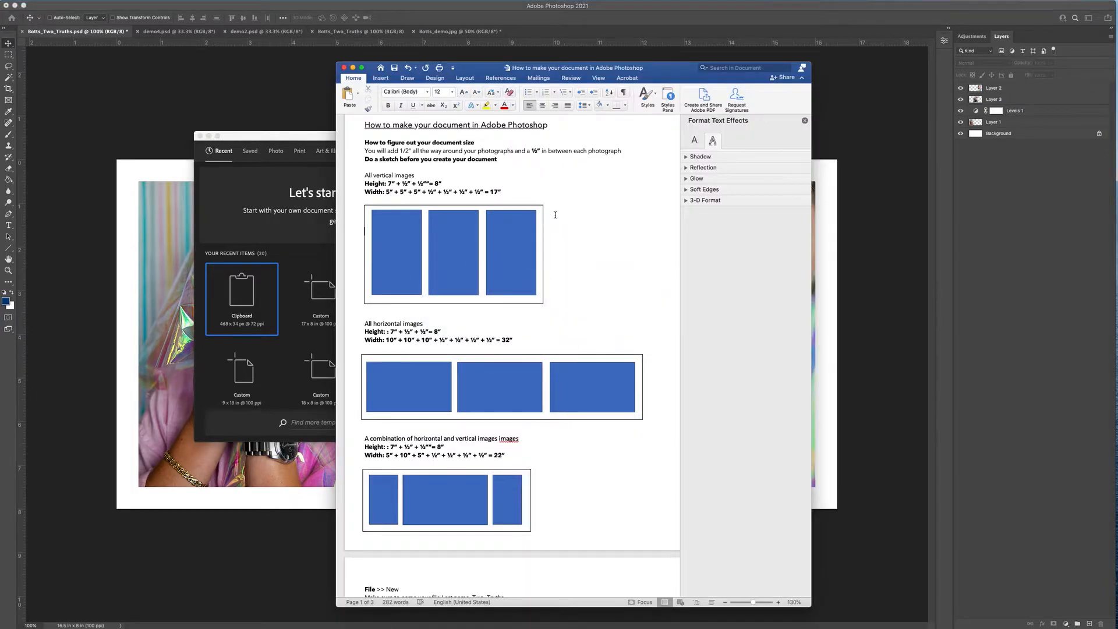
key(super+Tab)
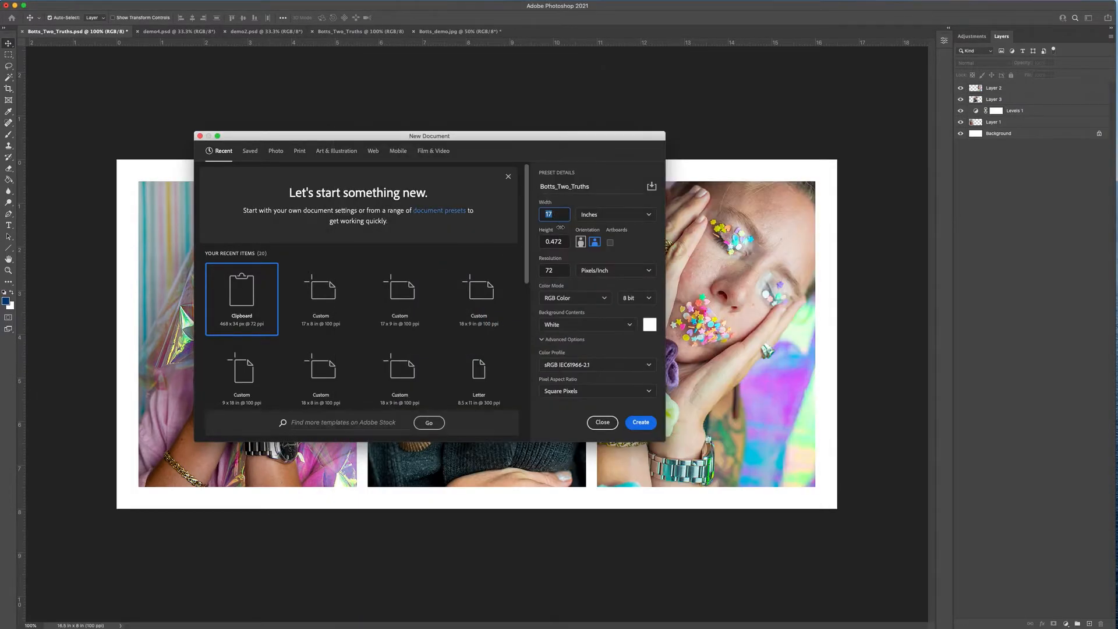
key(Tab)
text(8)
click(560, 269)
text(100)
- Create the 17 × 8 in document, then review the guide's cropping and saving steps
click(640, 422)
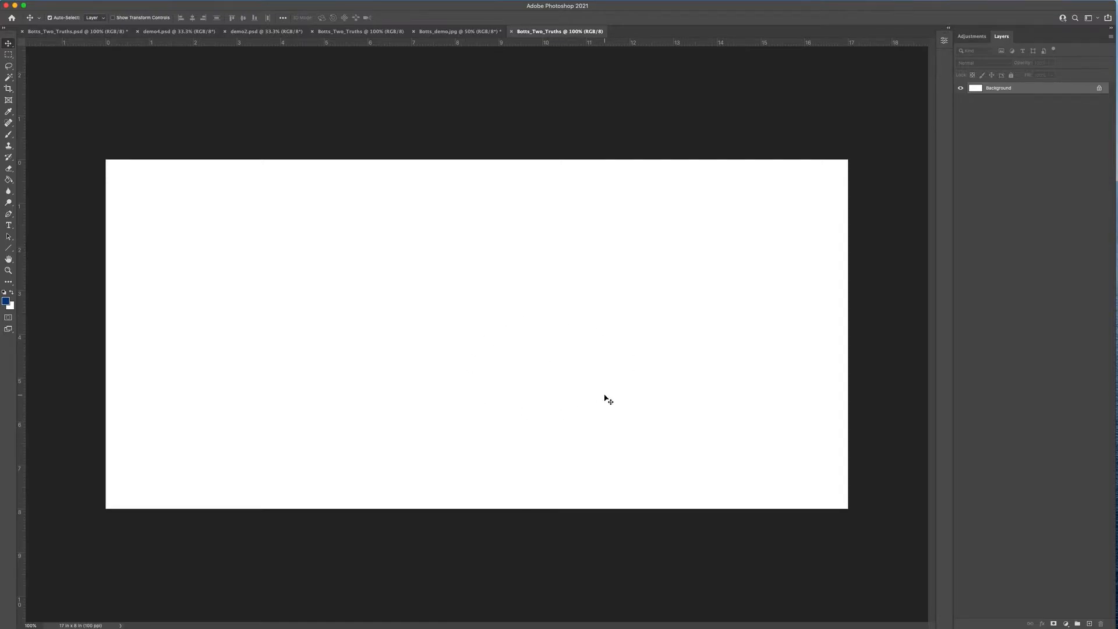
key(super+Tab)
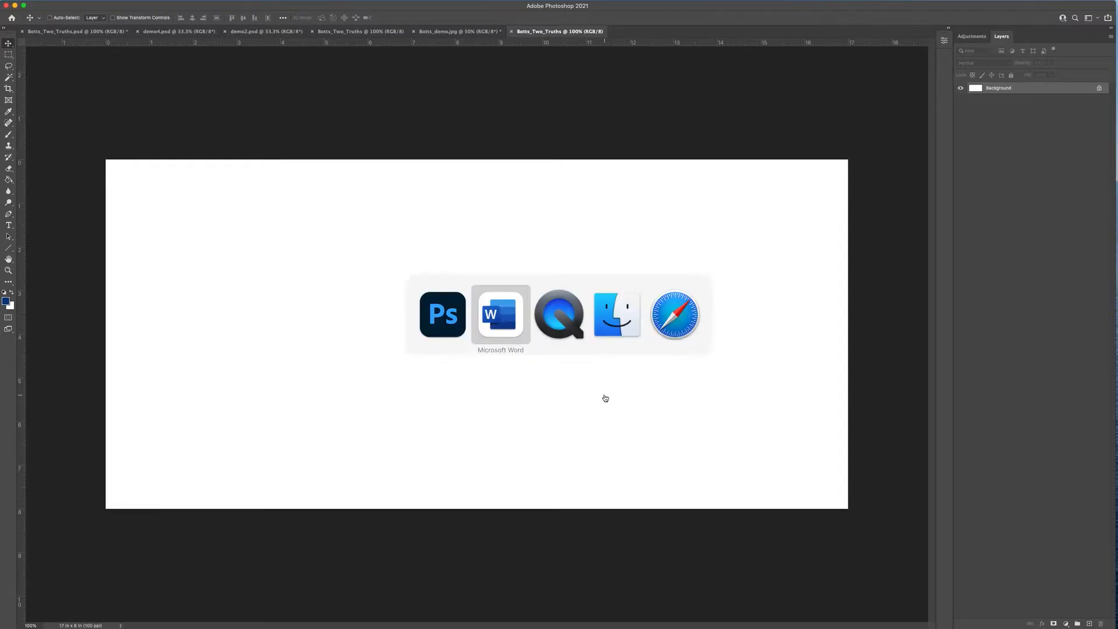
scroll(615, 464, down, 10)
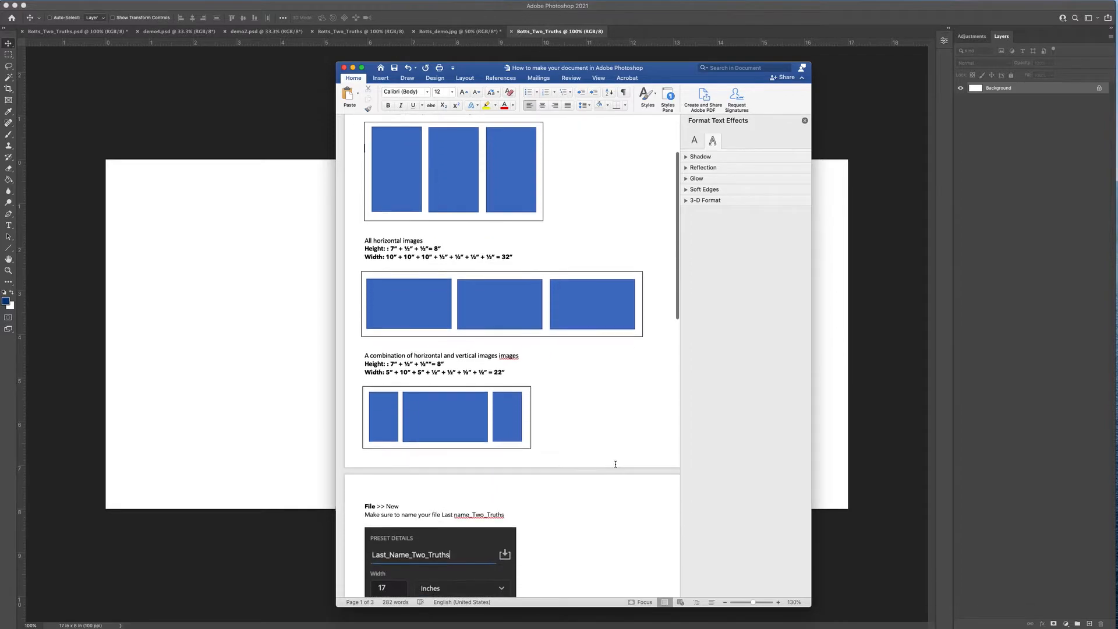
scroll(615, 464, down, 8)
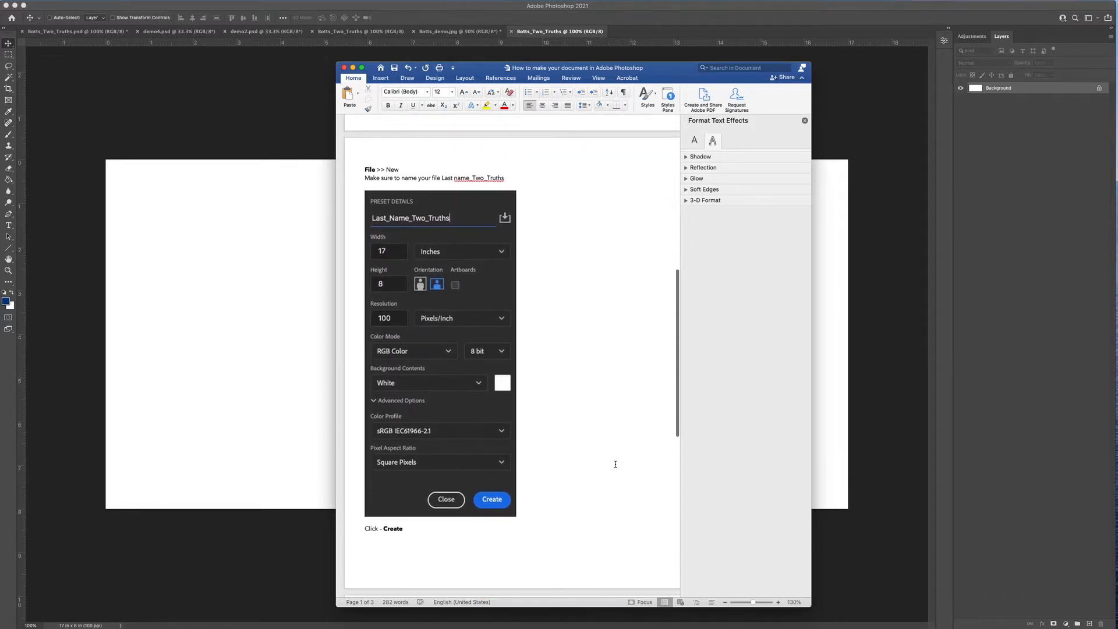
scroll(615, 464, down, 6)
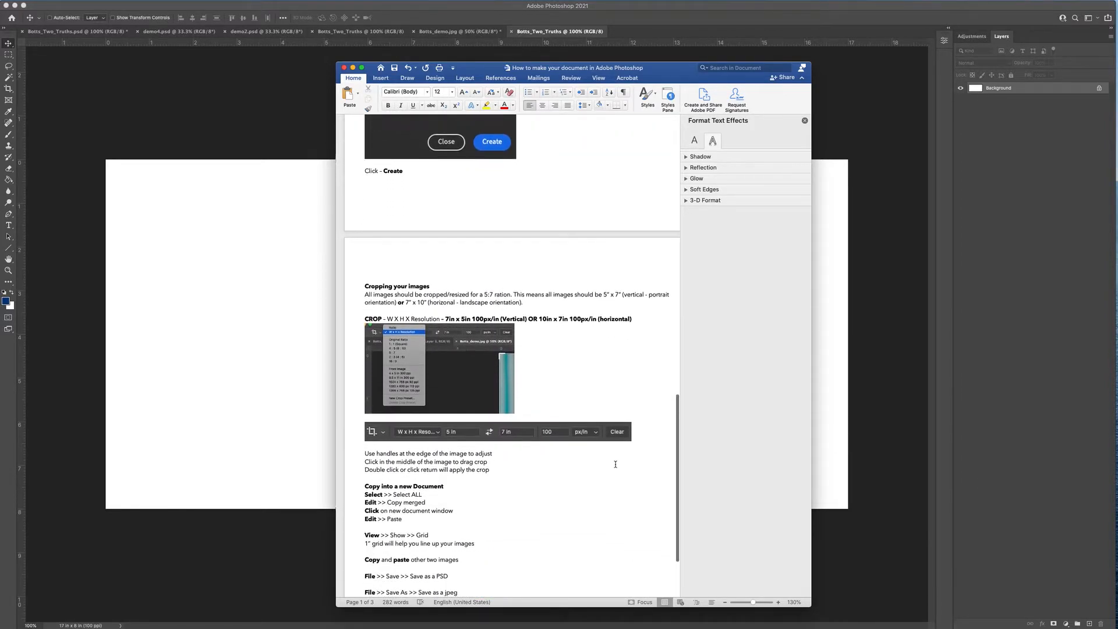
scroll(615, 464, up, 1)
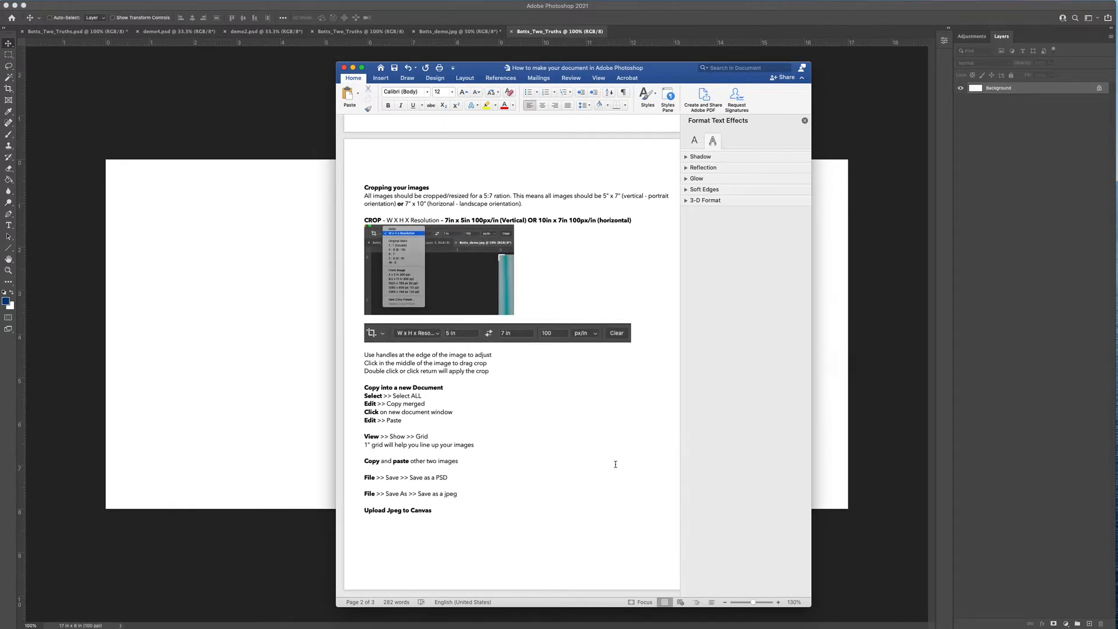
click(321, 308)
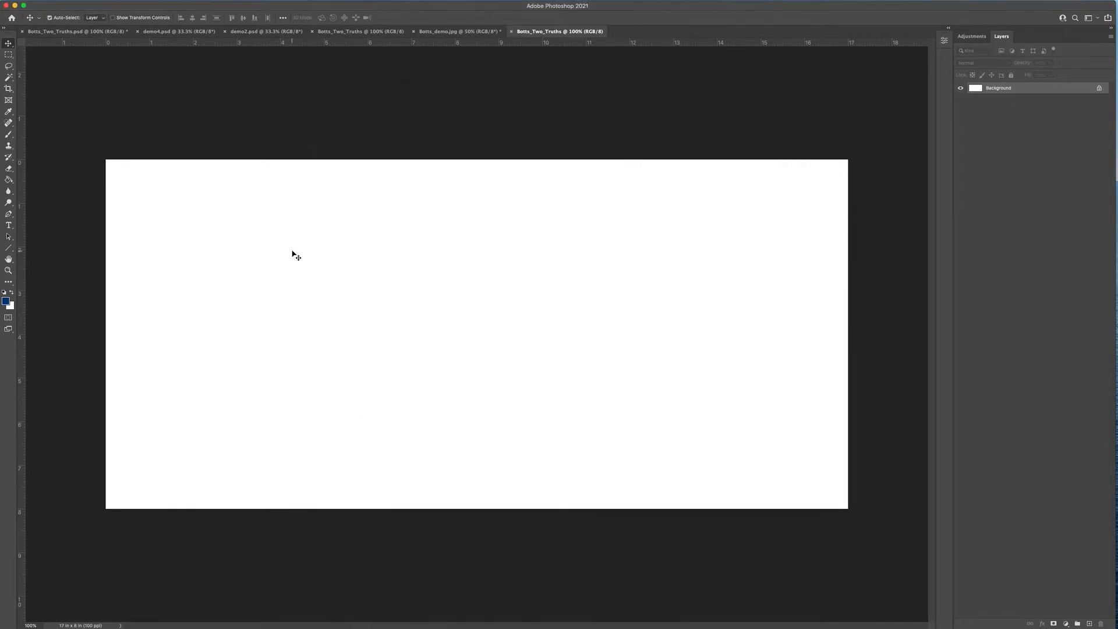
- Bring up the demo portrait JPEG from the document tabs and choose the Crop tool
click(197, 31)
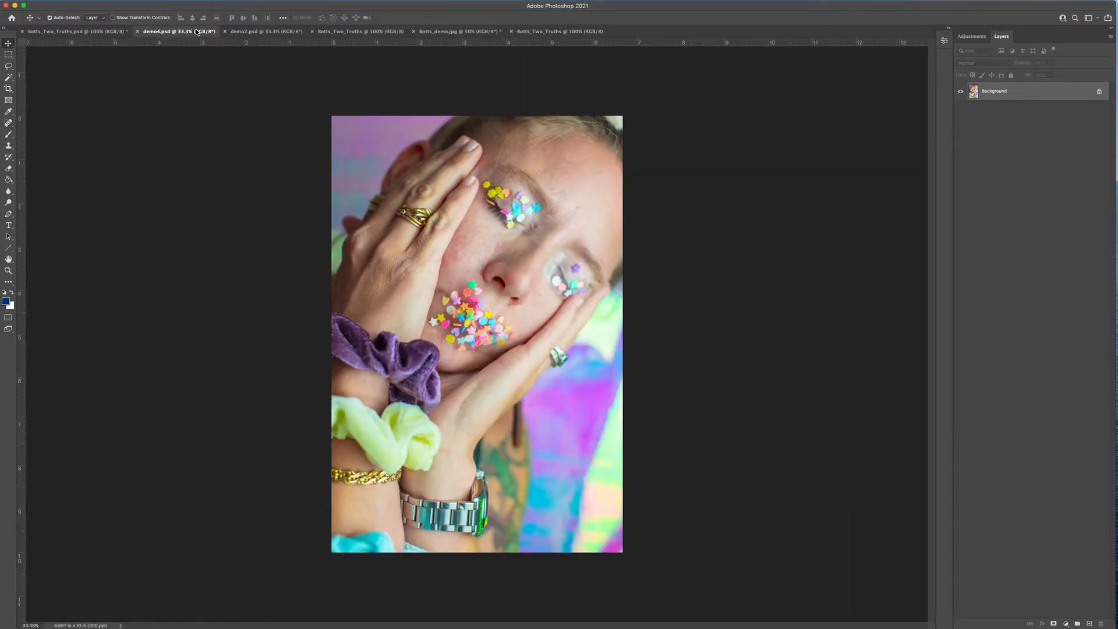
click(237, 32)
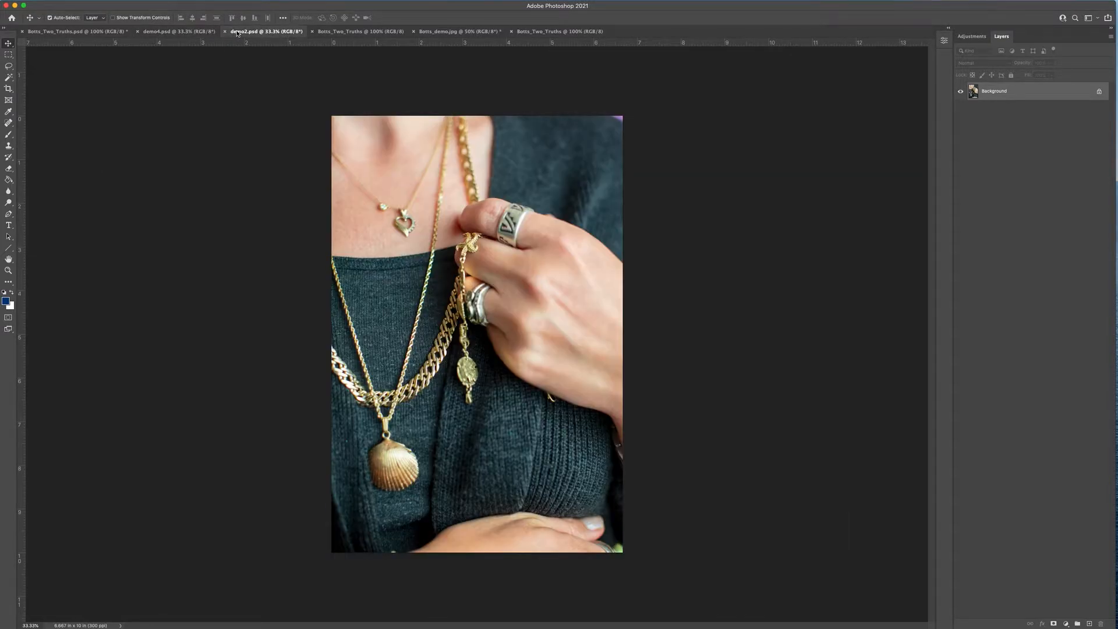
click(375, 35)
click(445, 31)
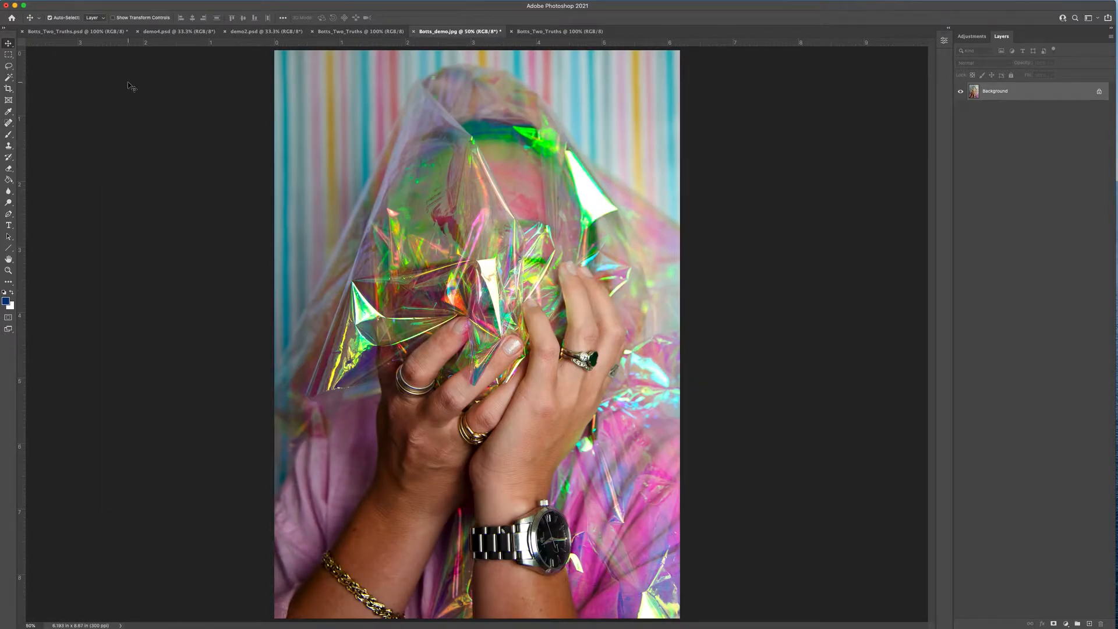
click(10, 90)
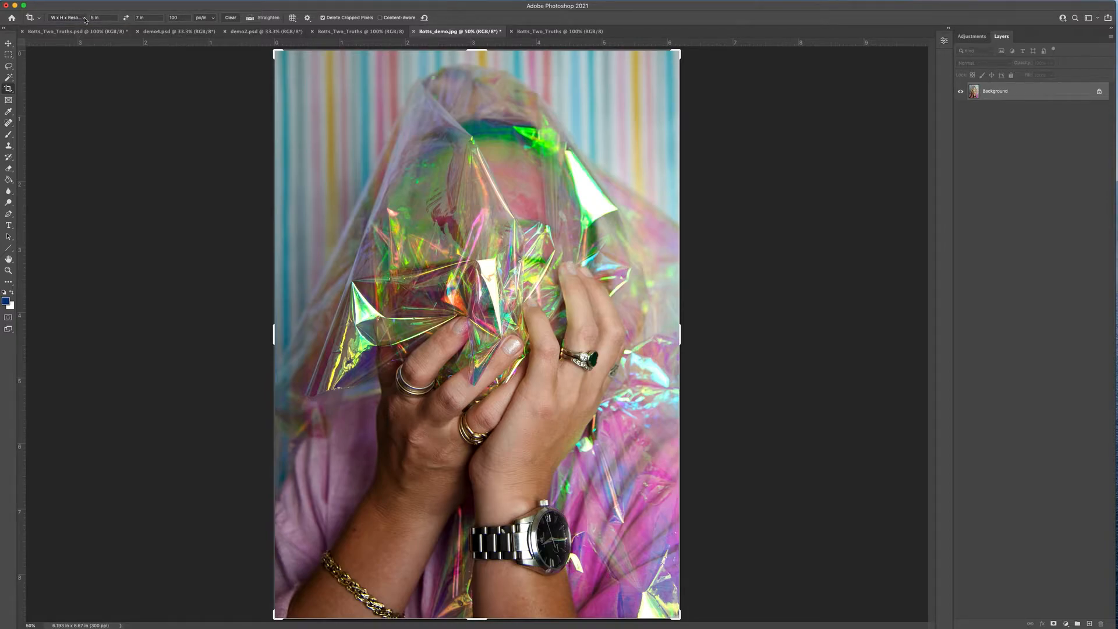
- Use the W x H x Resolution crop preset and enter 5 in × 7 in at 100 px/in
mouse_move(326, 3)
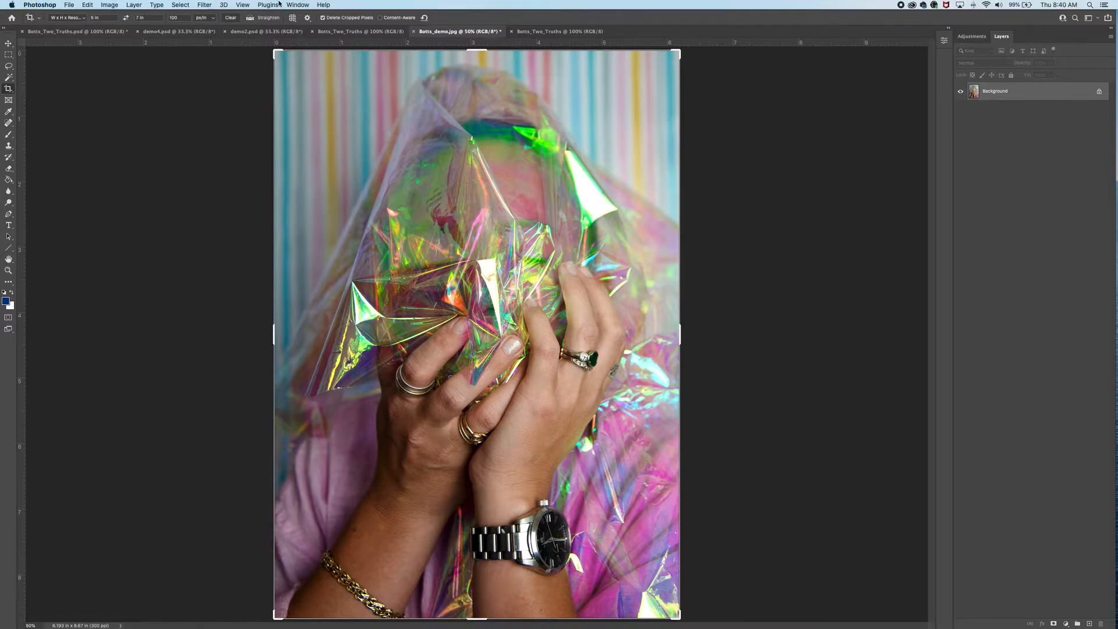
click(242, 5)
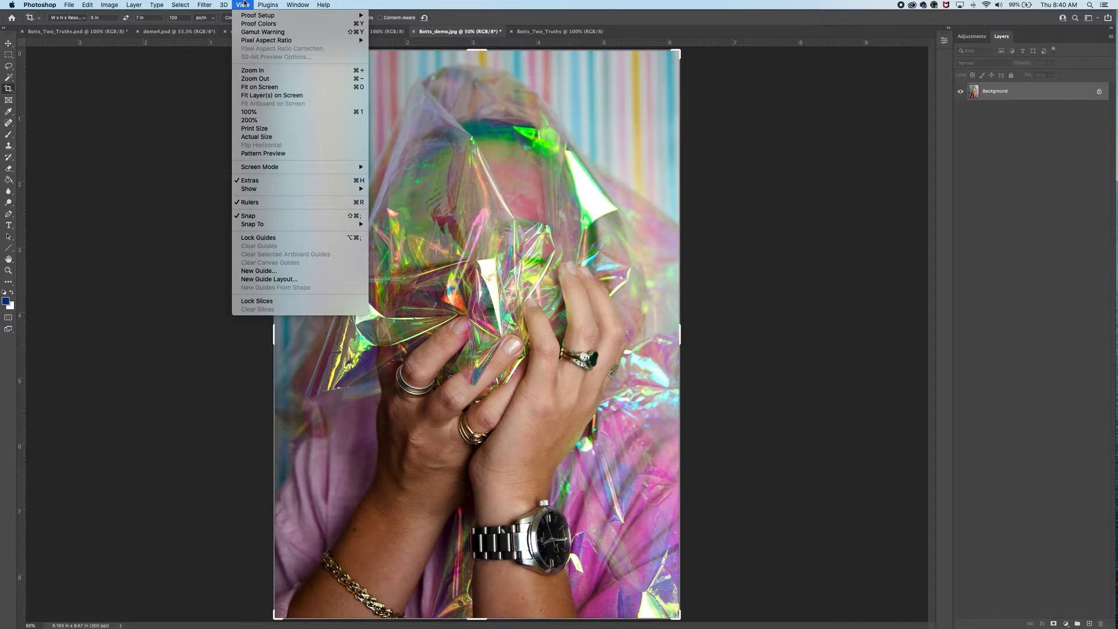
mouse_move(294, 4)
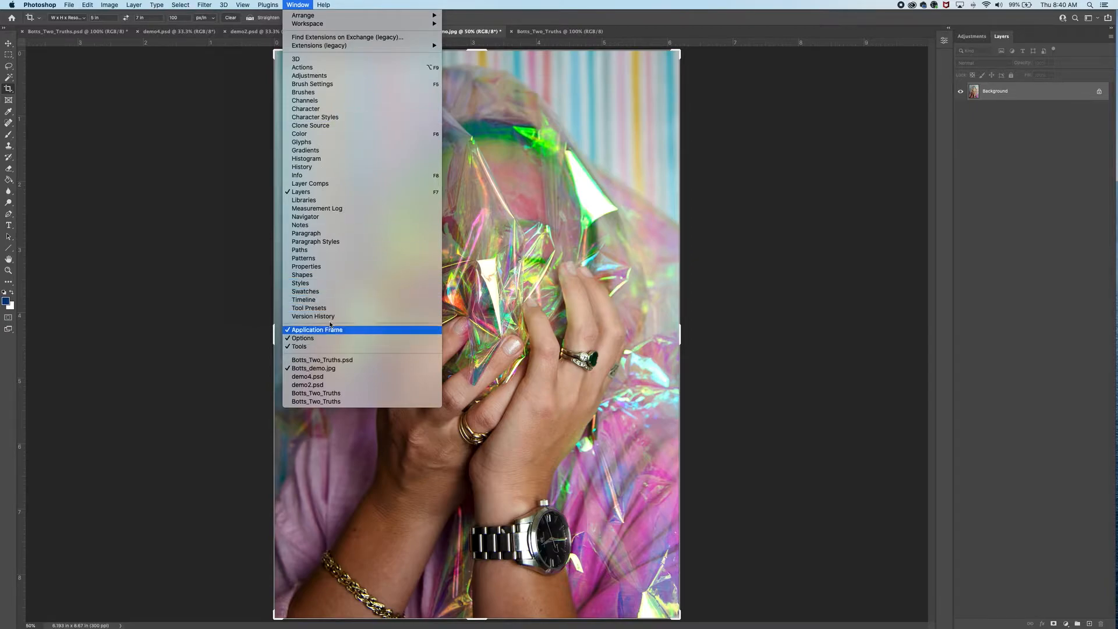
click(297, 5)
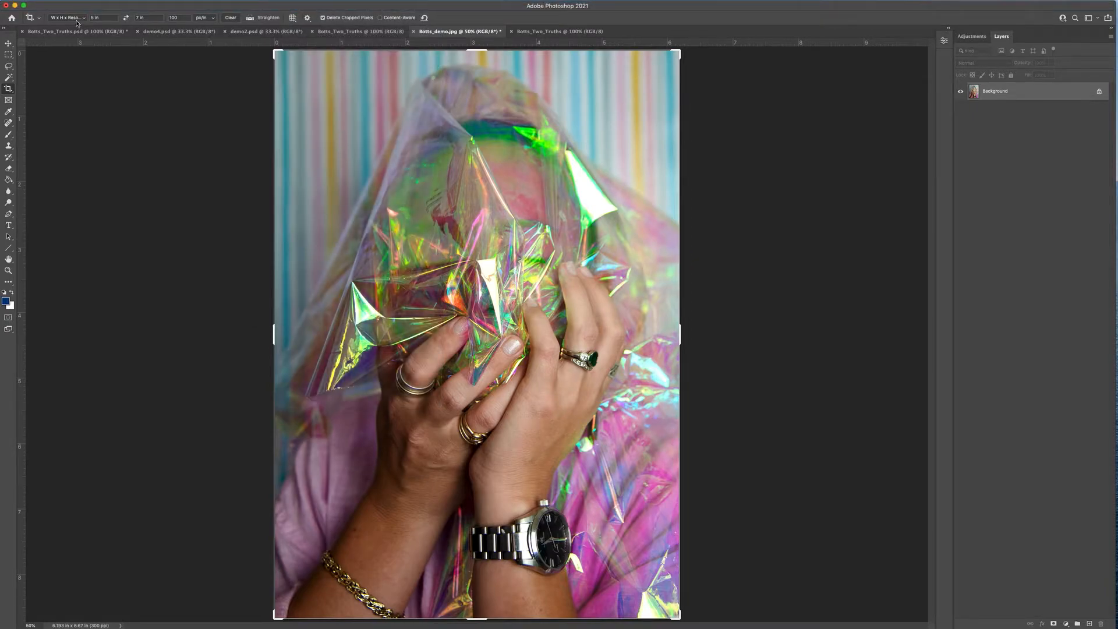
click(78, 18)
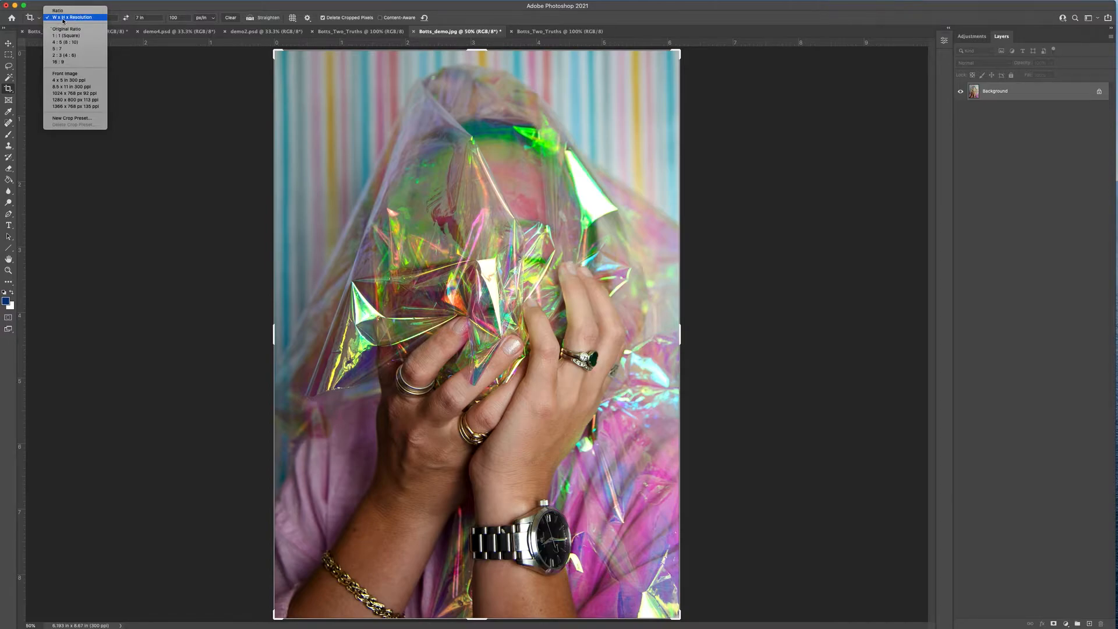
click(117, 12)
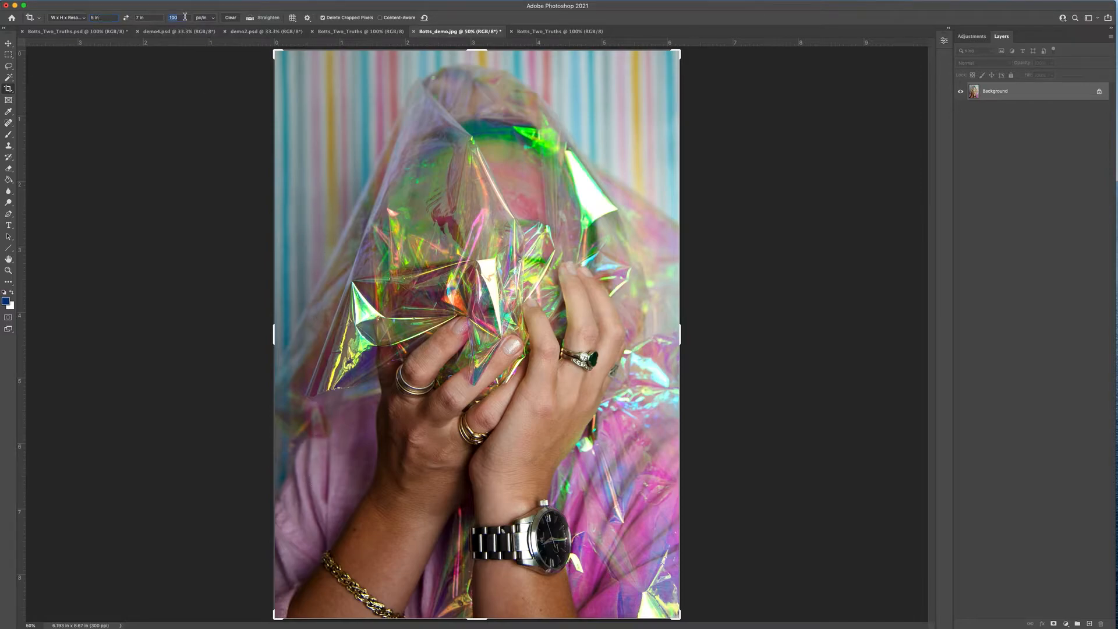
text(1)
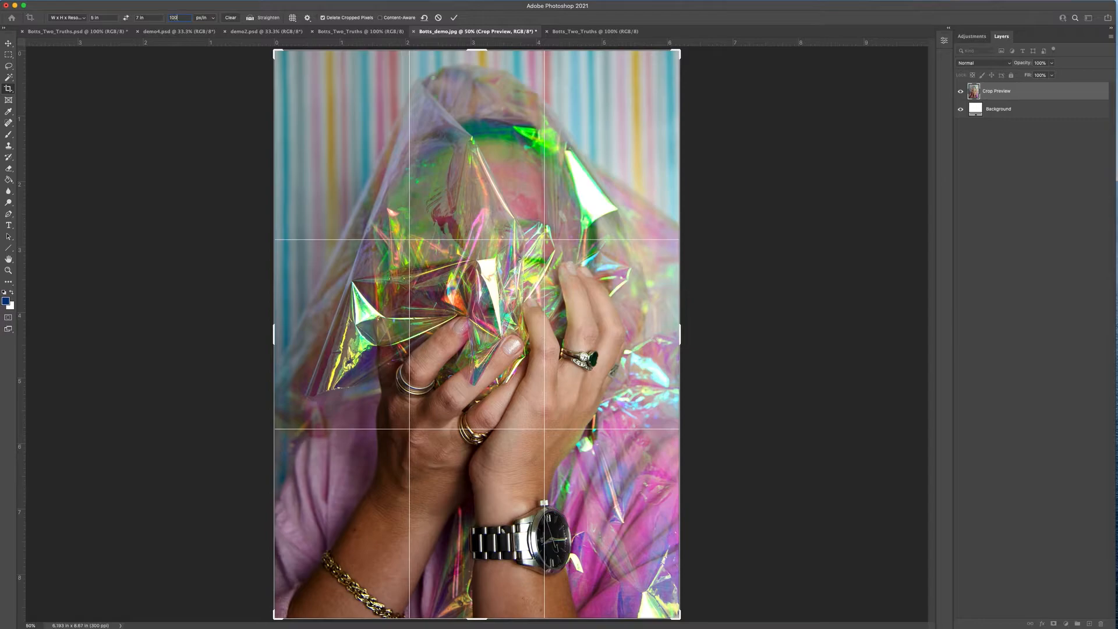
- Resize and reframe the 5 × 7 in, 100 ppi crop box on the portrait and apply it
click(212, 19)
click(211, 18)
click(147, 17)
drag(277, 51, 288, 73)
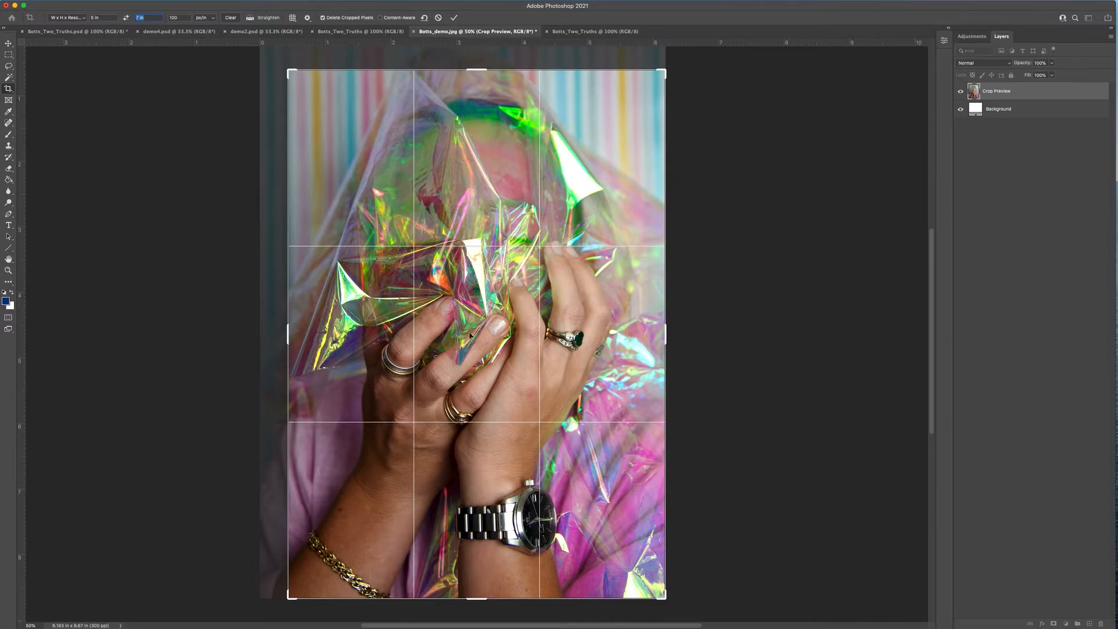
mouse_move(467, 330)
mouse_down()
mouse_move(496, 333)
mouse_move(477, 311)
mouse_move(490, 268)
mouse_move(485, 350)
mouse_move(483, 340)
mouse_up()
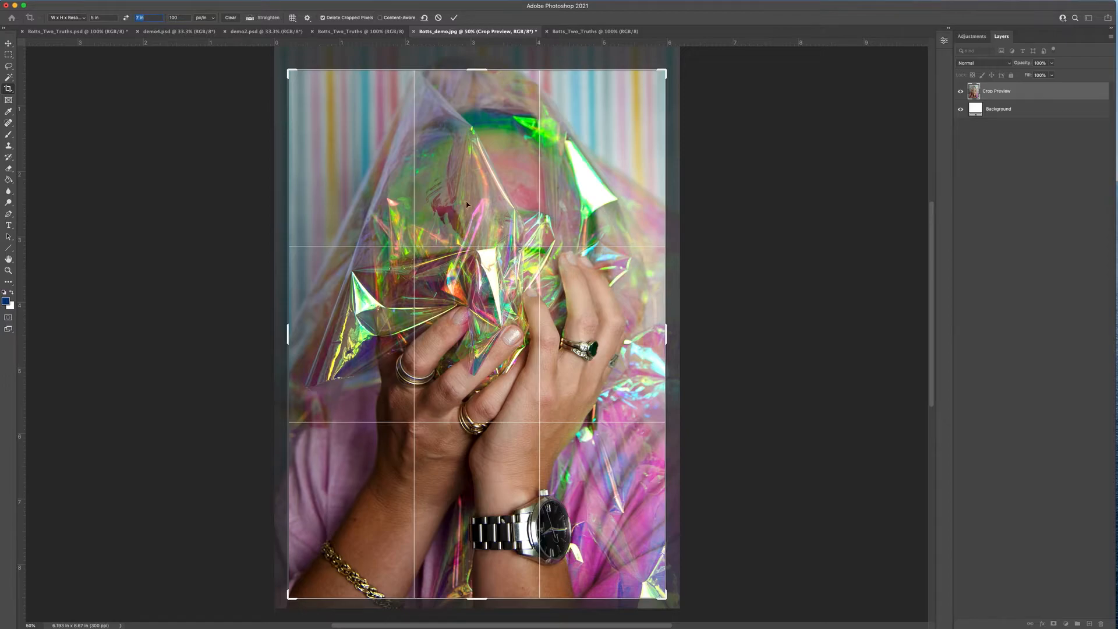
key(Return)
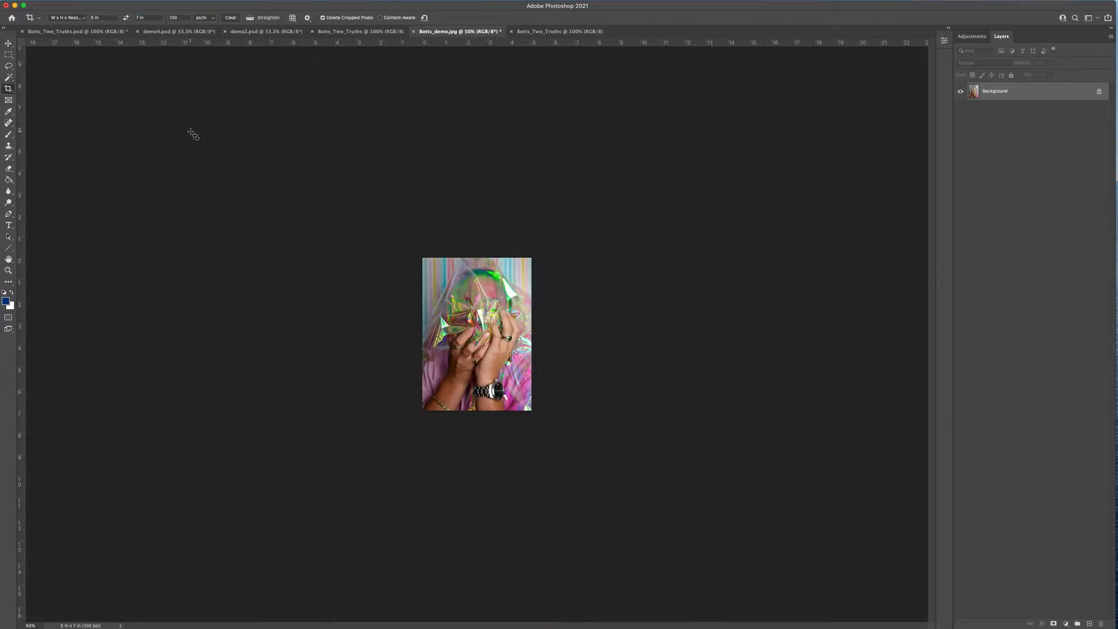
click(9, 45)
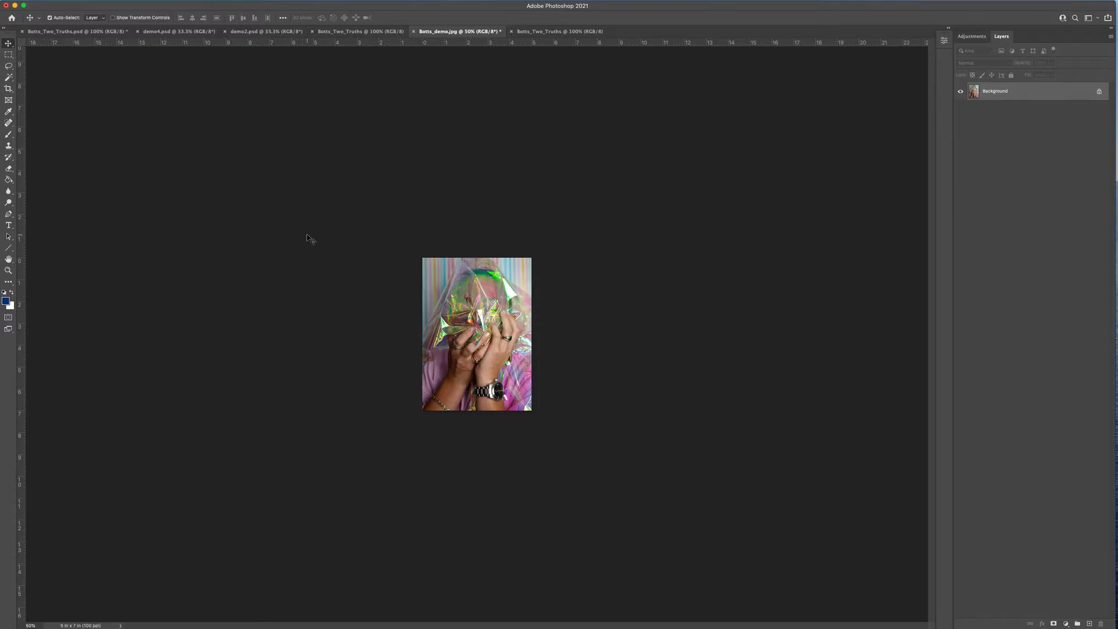
mouse_move(246, 3)
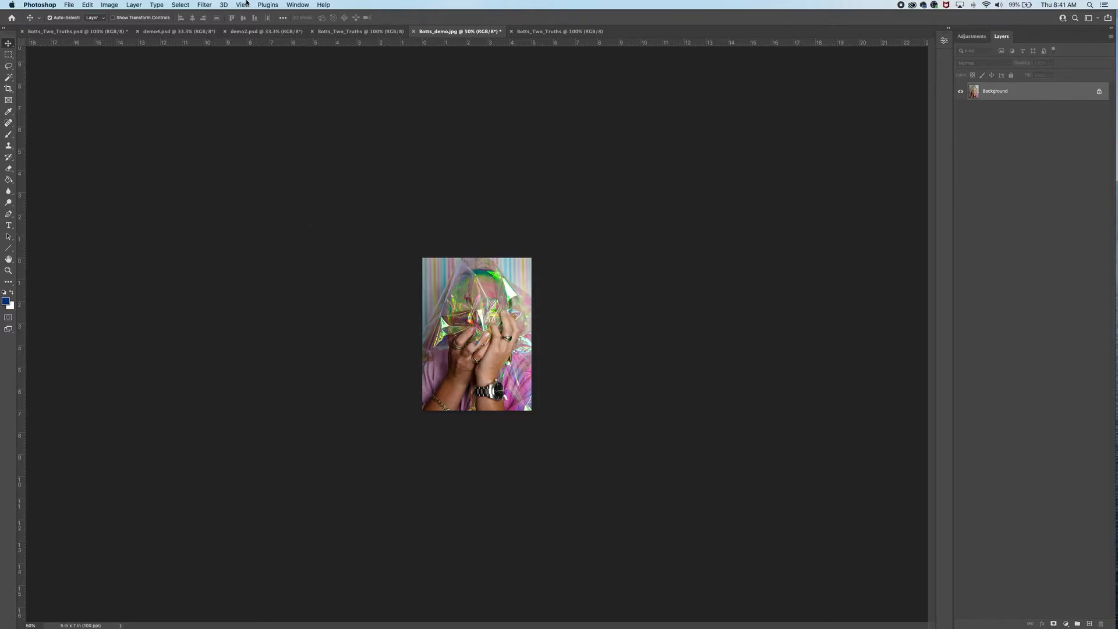
- Select all of the cropped 5 × 7 in portrait and copy it
click(181, 4)
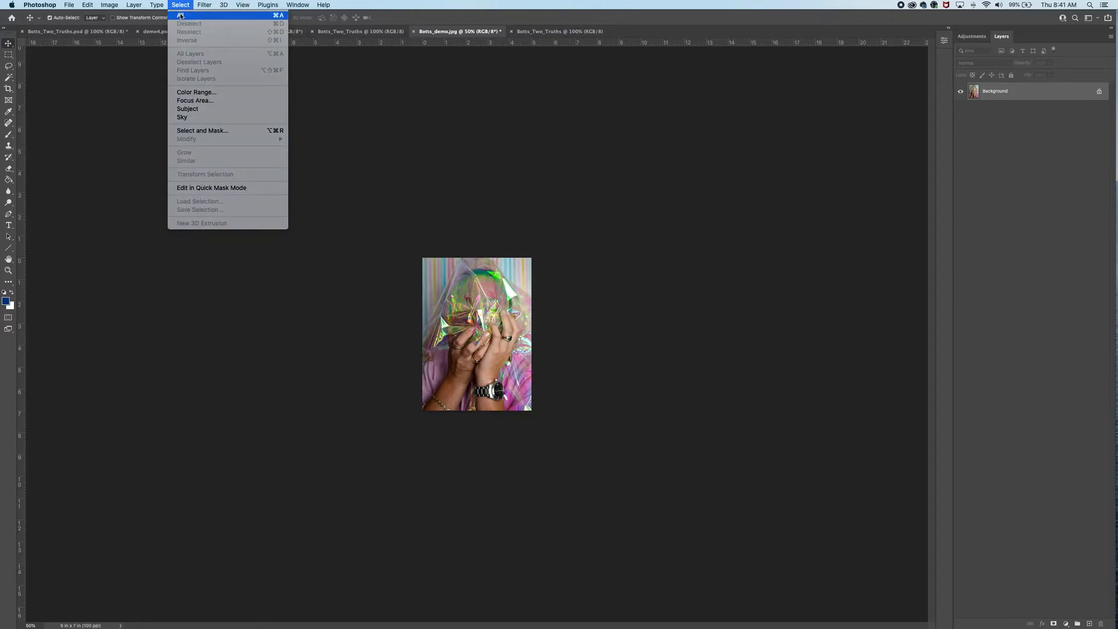
click(181, 16)
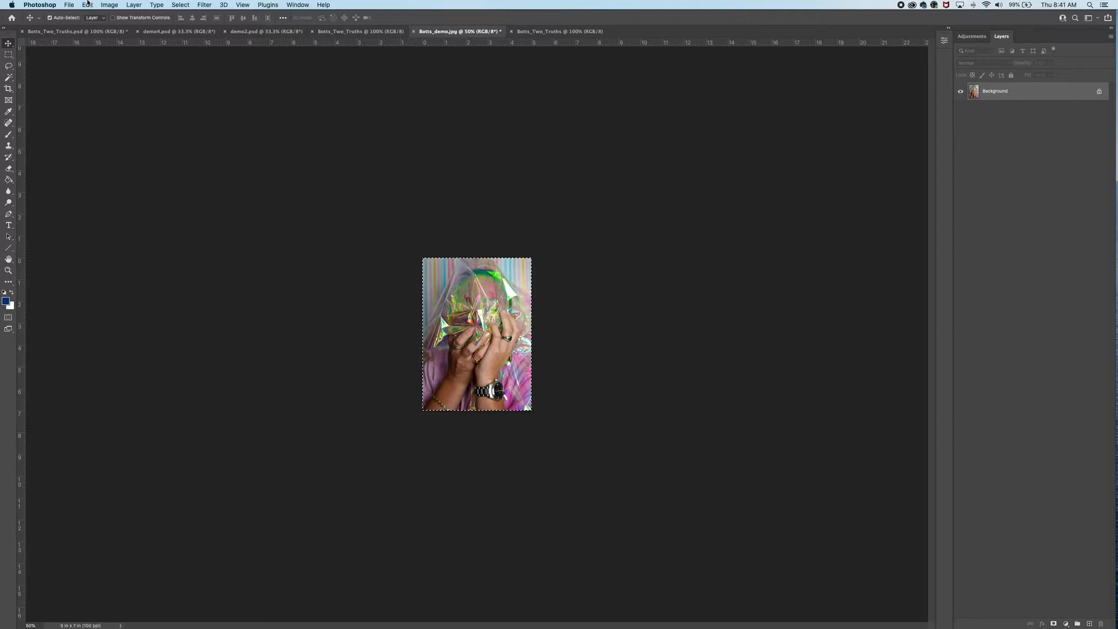
click(87, 4)
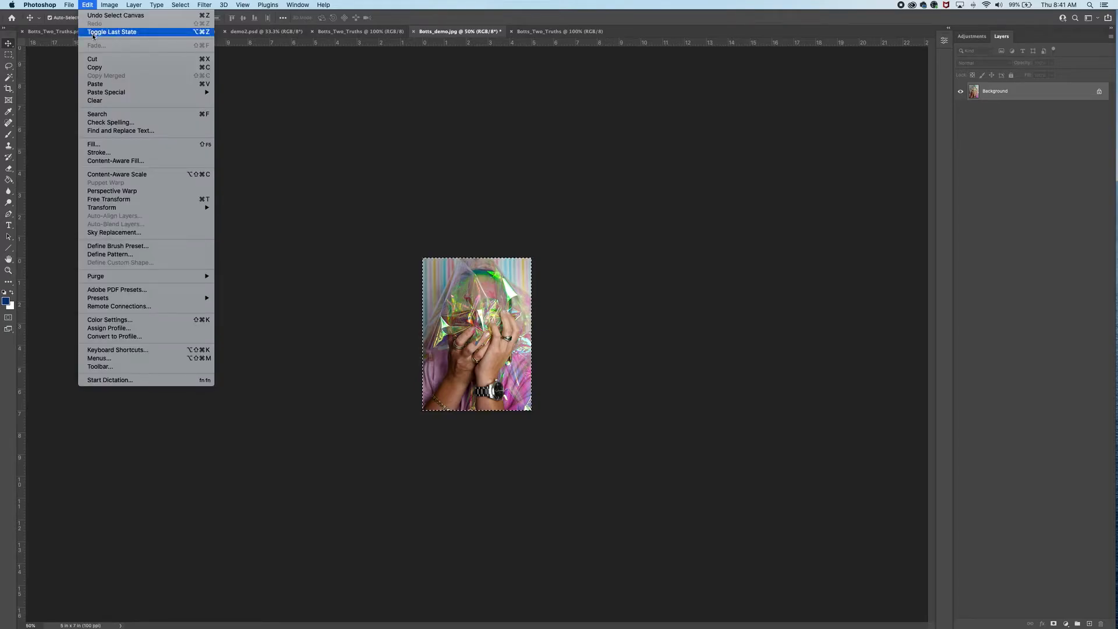
click(113, 71)
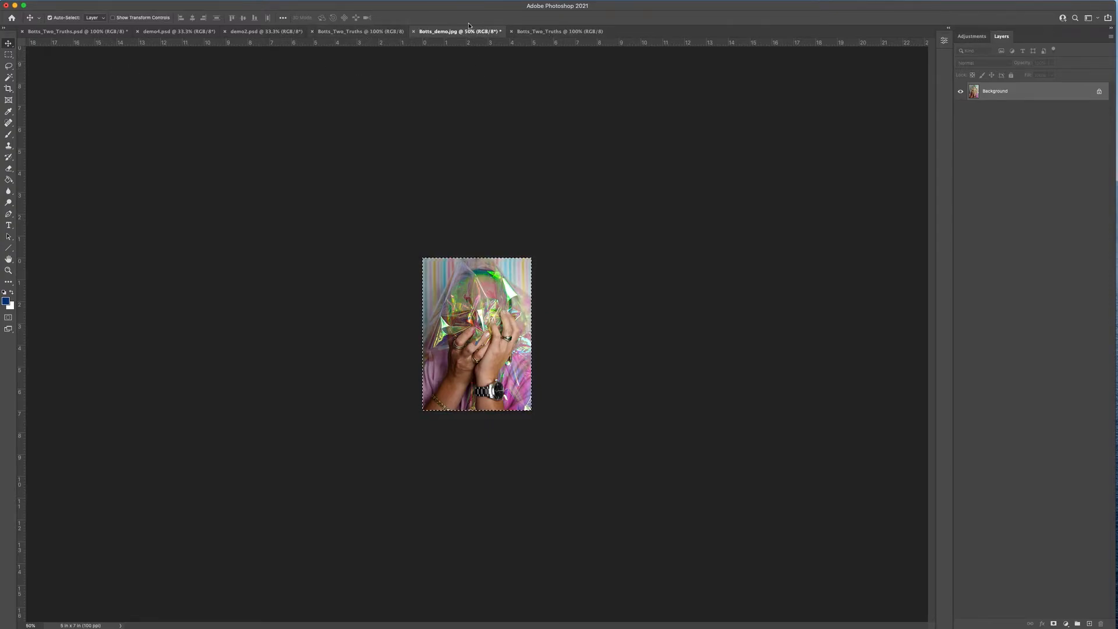
- Switch to the blank 17 × 8 in canvas, leaving it uncropped with the Move tool active
click(556, 32)
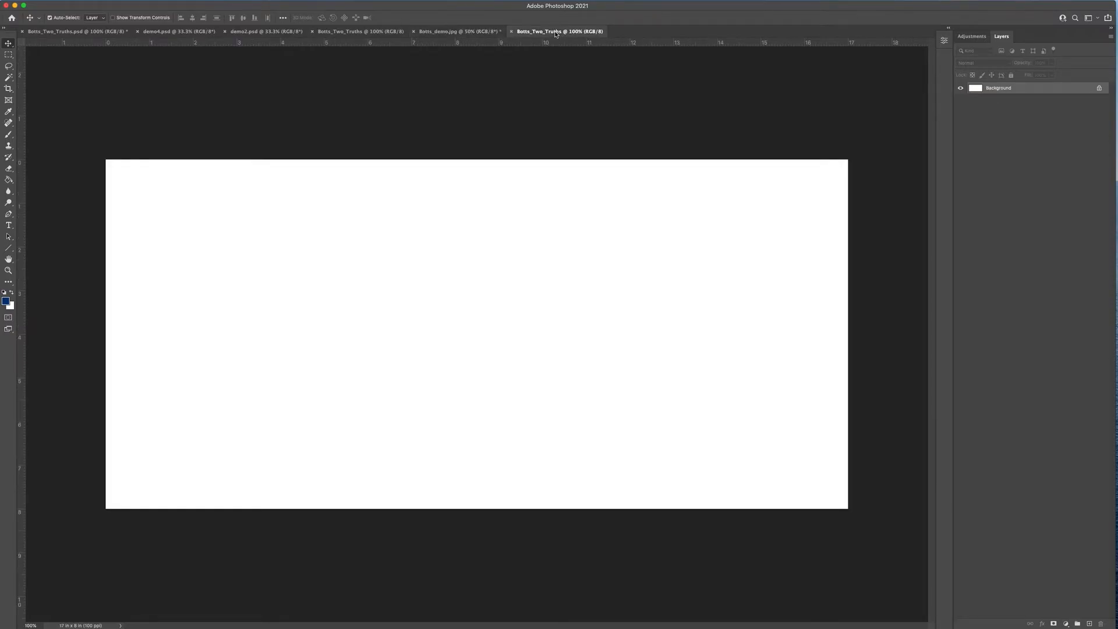
mouse_move(159, 3)
click(8, 89)
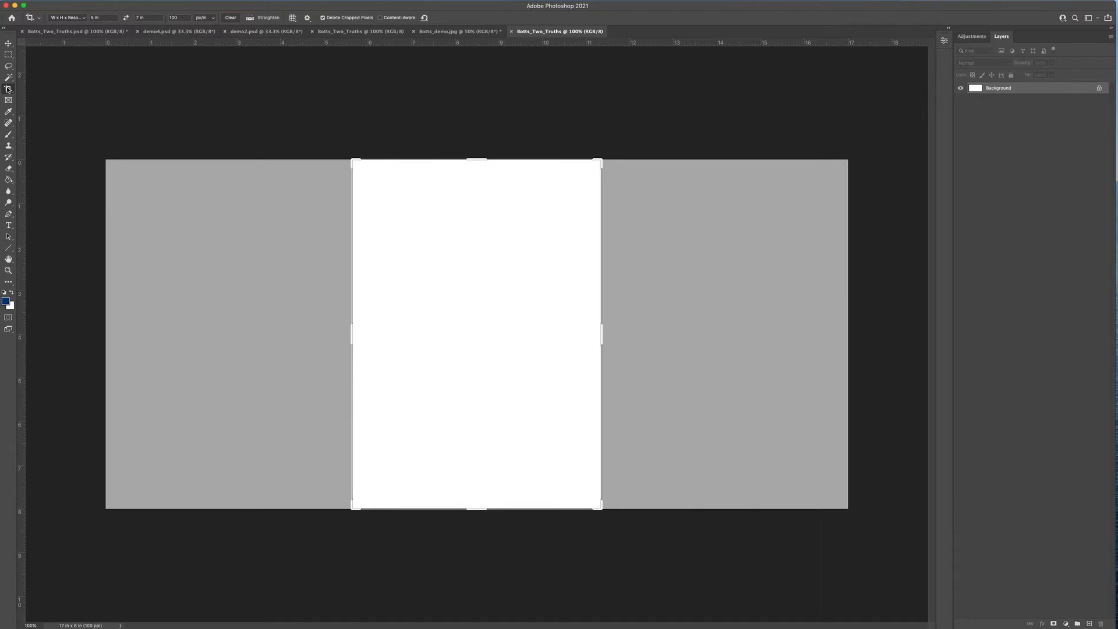
click(8, 44)
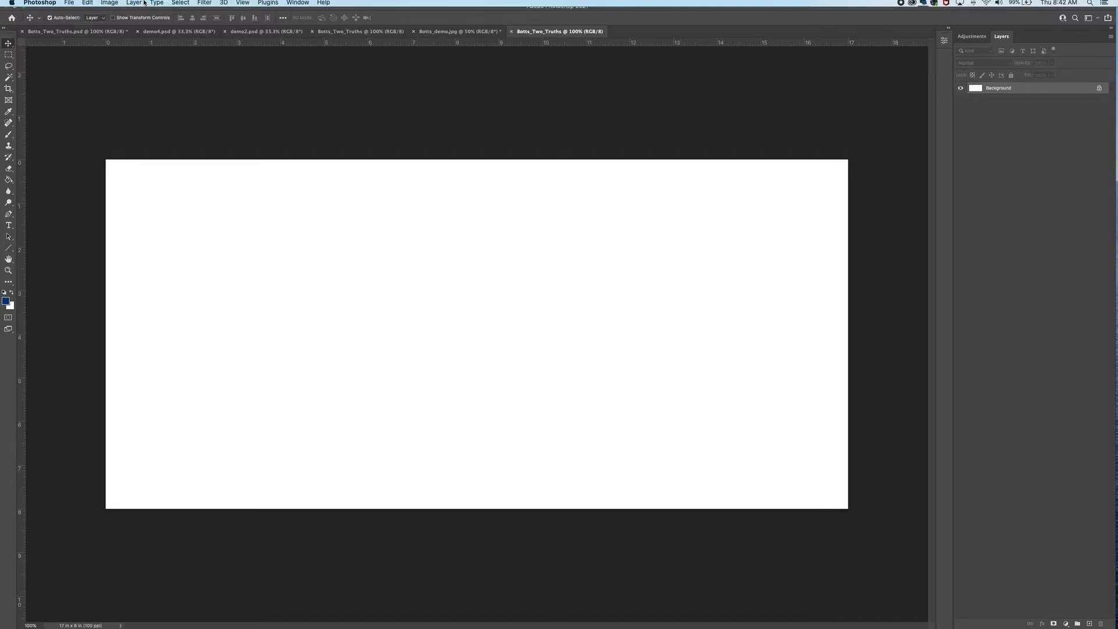
- Paste the portrait as Layer 1 and drag it to the canvas's right side
click(87, 4)
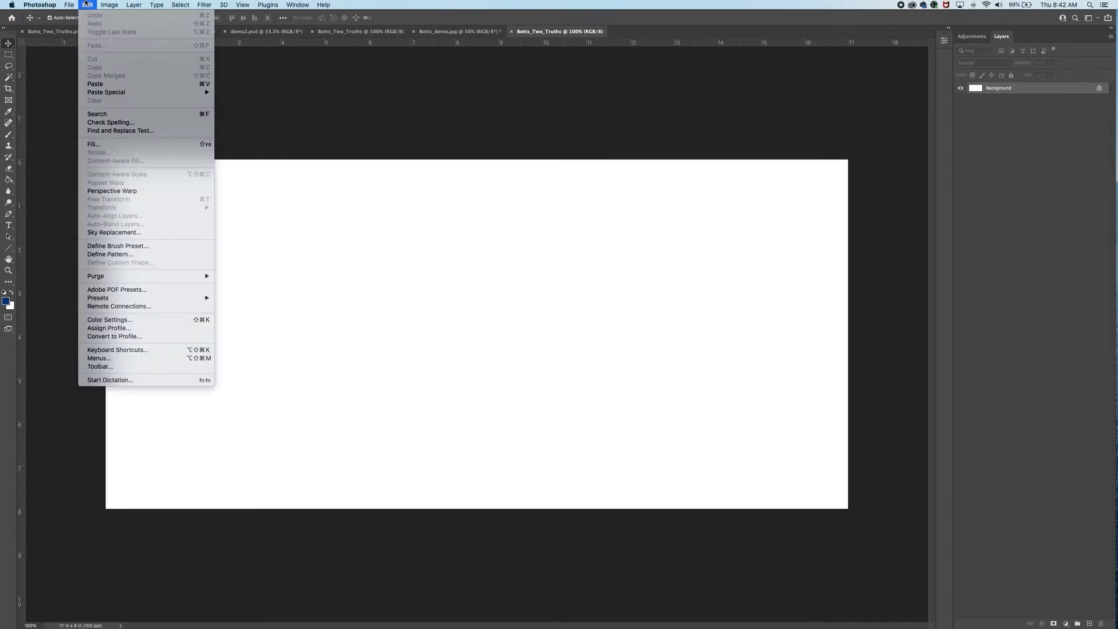
click(96, 84)
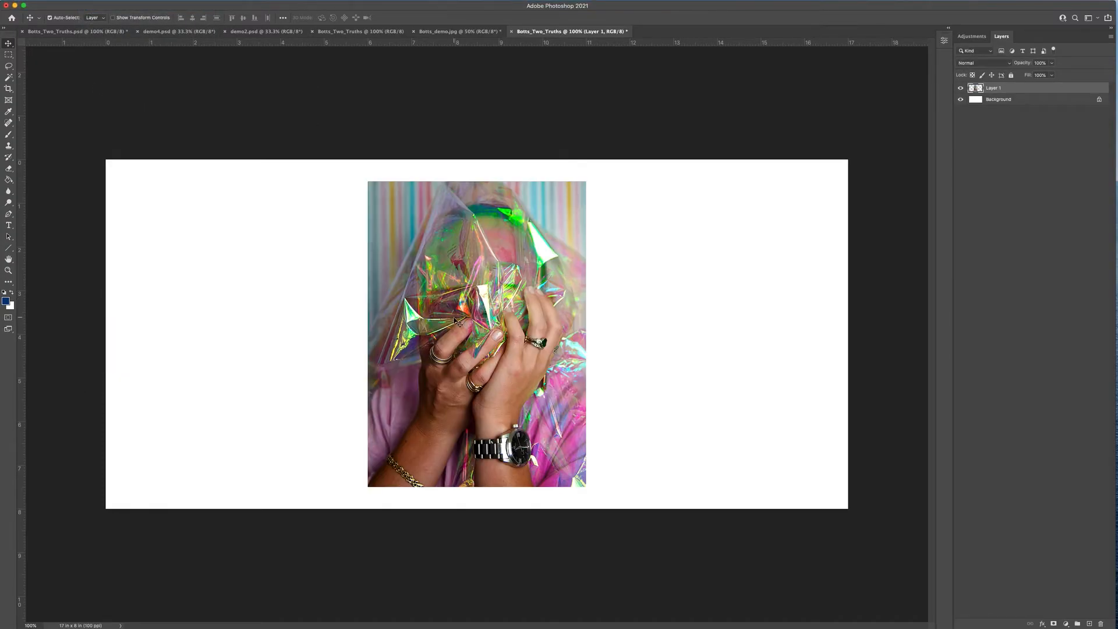
drag(455, 319, 691, 320)
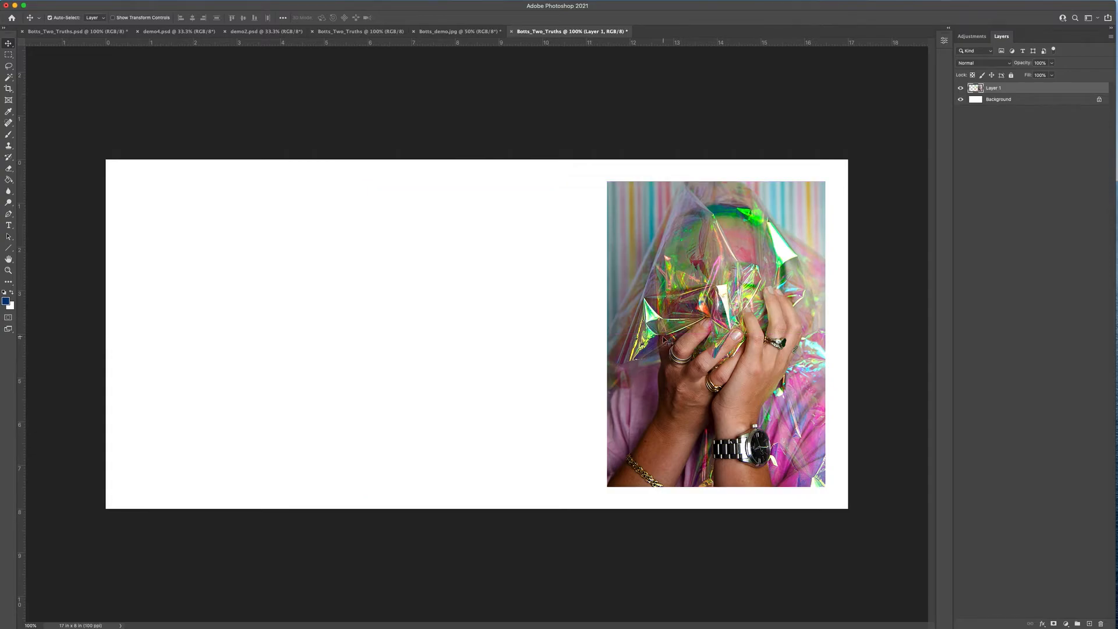
click(462, 300)
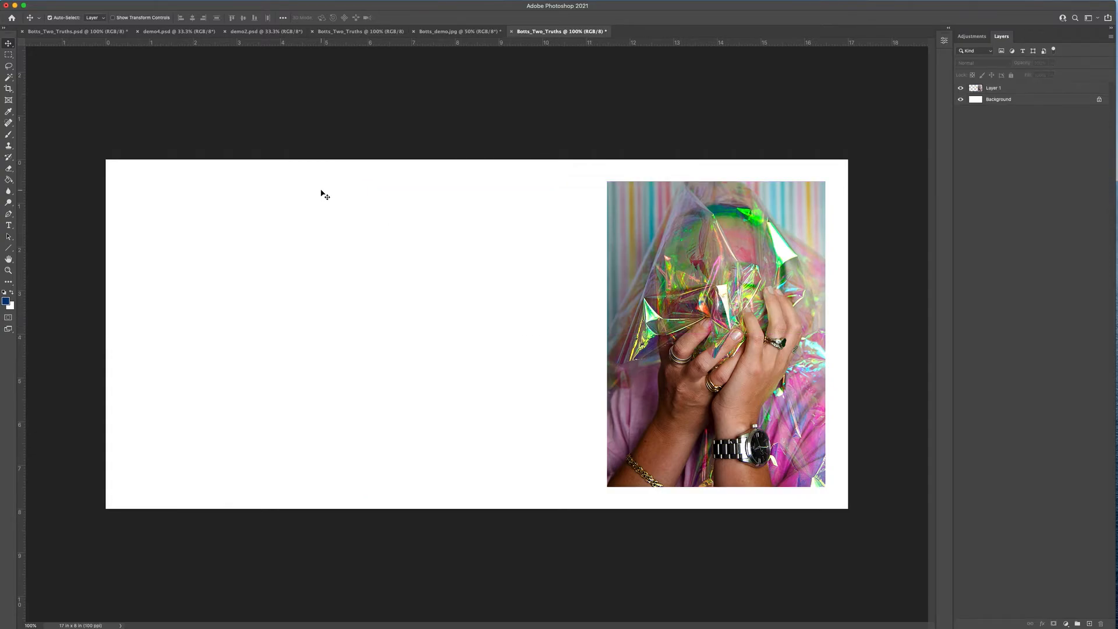
- Show the grid over the white canvas
click(243, 4)
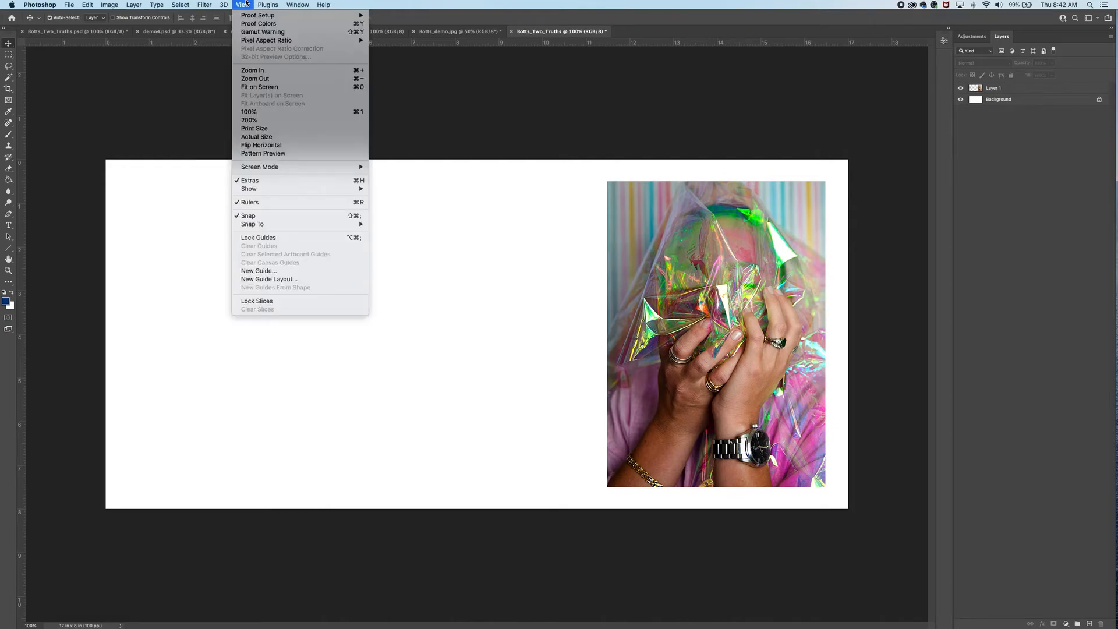
mouse_move(287, 190)
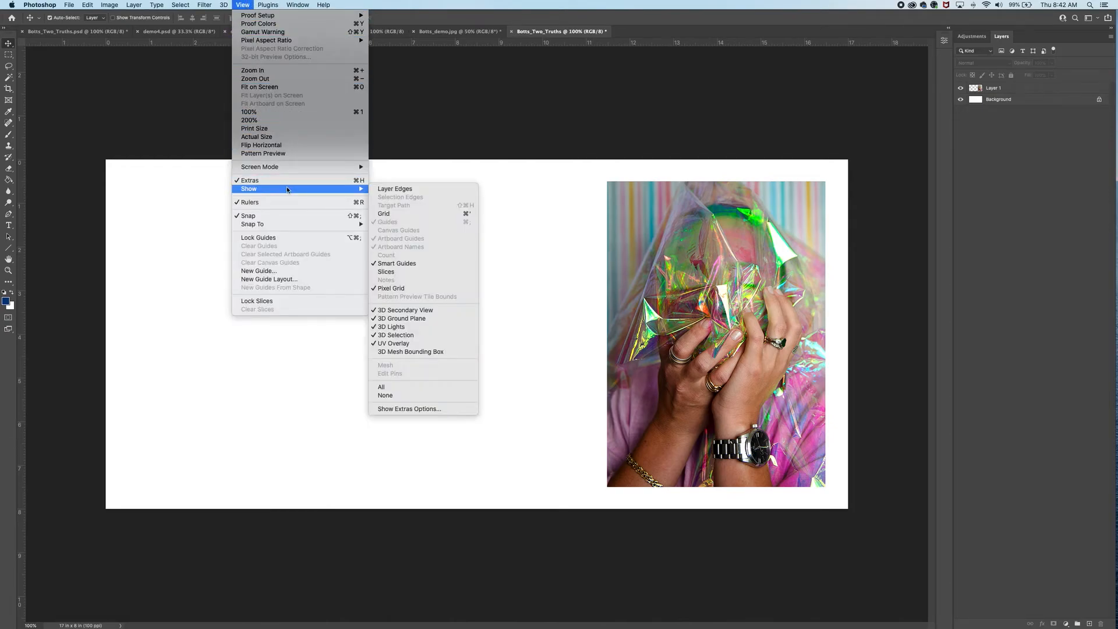
click(382, 213)
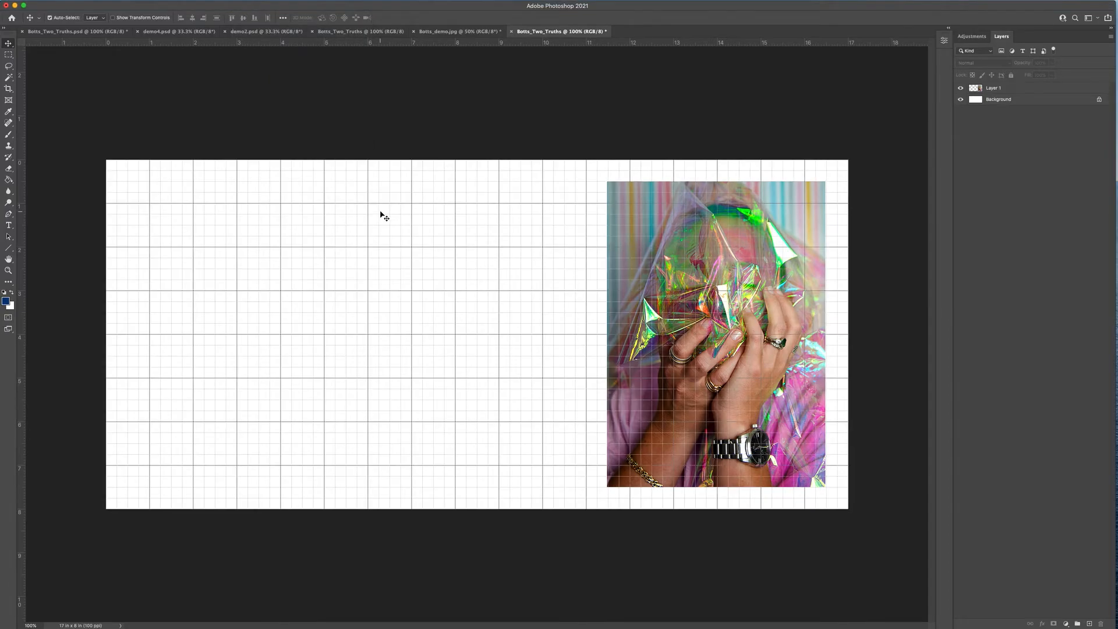
- Move the portrait photo toward the centre, then back to the canvas's right edge
drag(751, 317, 533, 328)
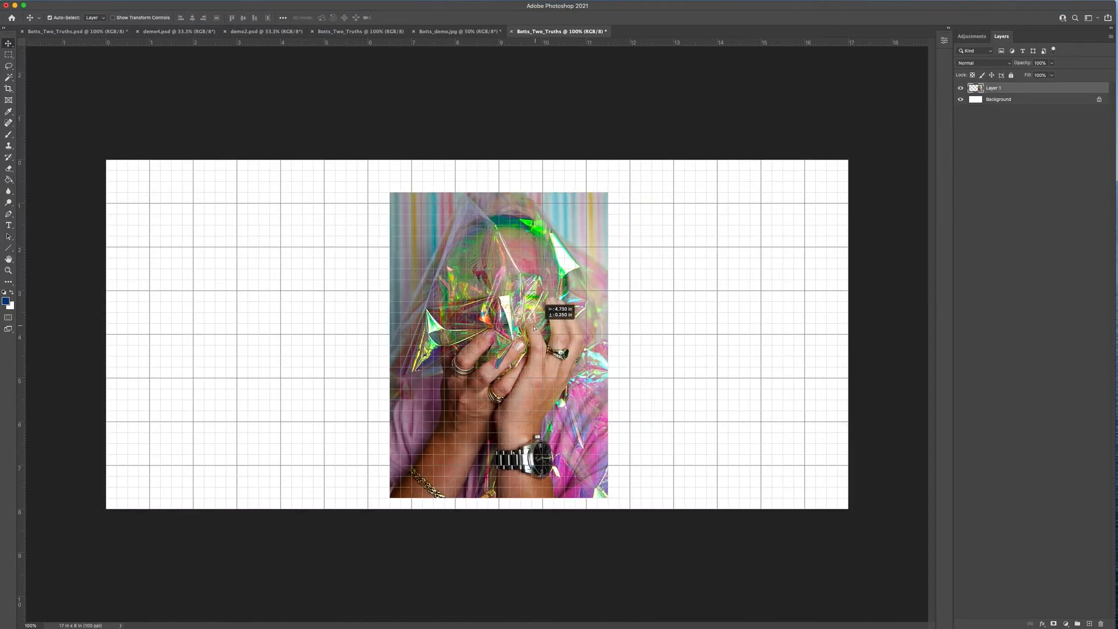
click(788, 241)
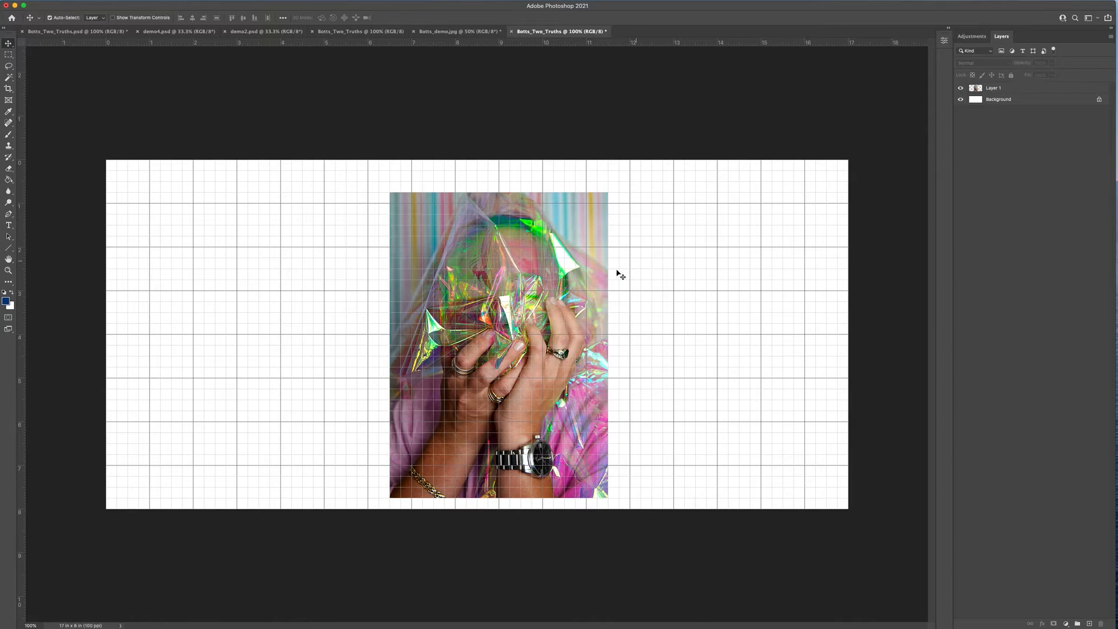
drag(550, 285, 766, 275)
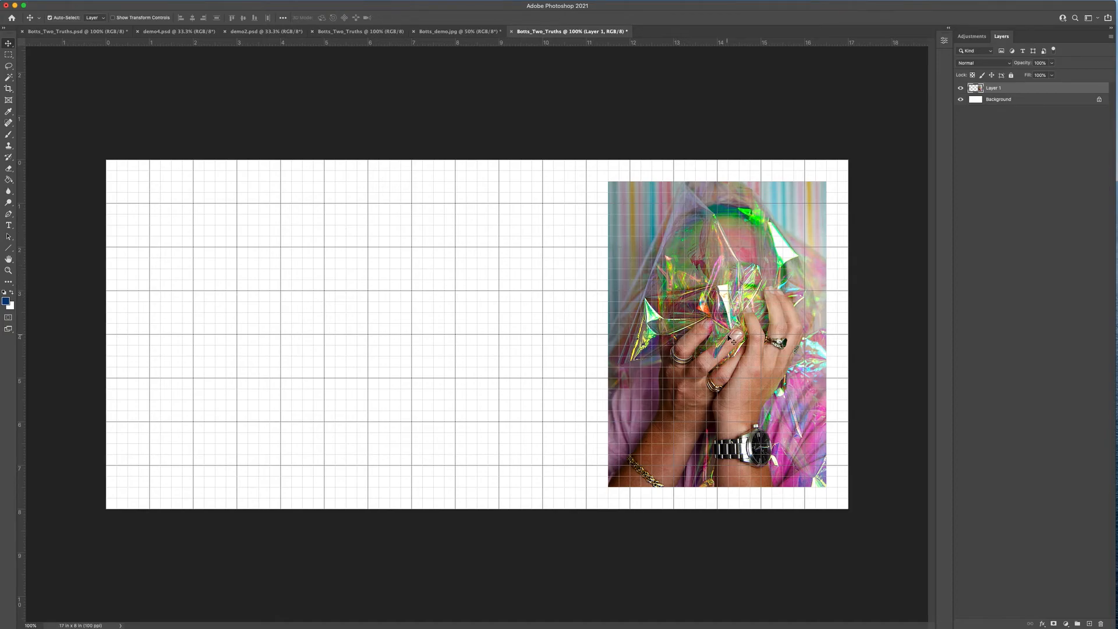
- Alt-drag two copies of the portrait into the middle and left of the canvas
drag(730, 337, 490, 337)
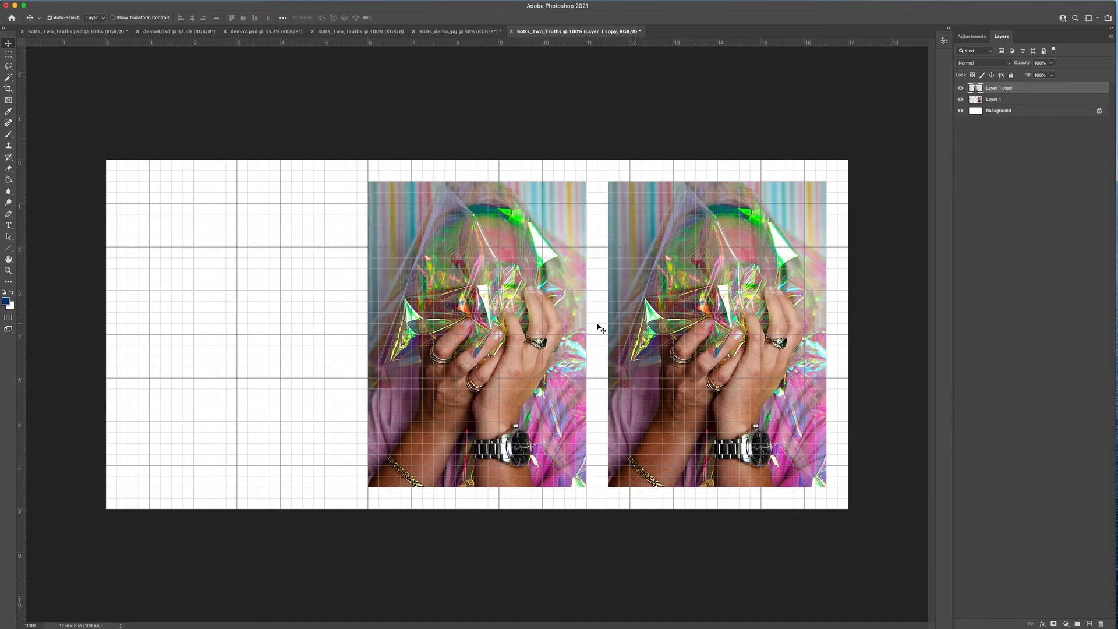
drag(469, 345, 225, 347)
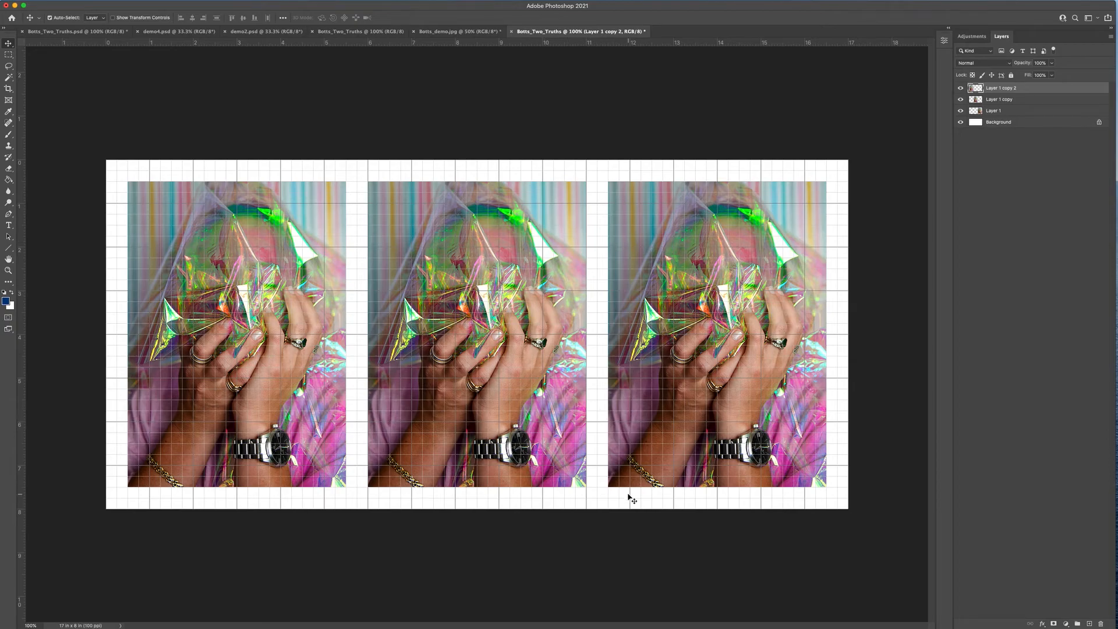
click(468, 370)
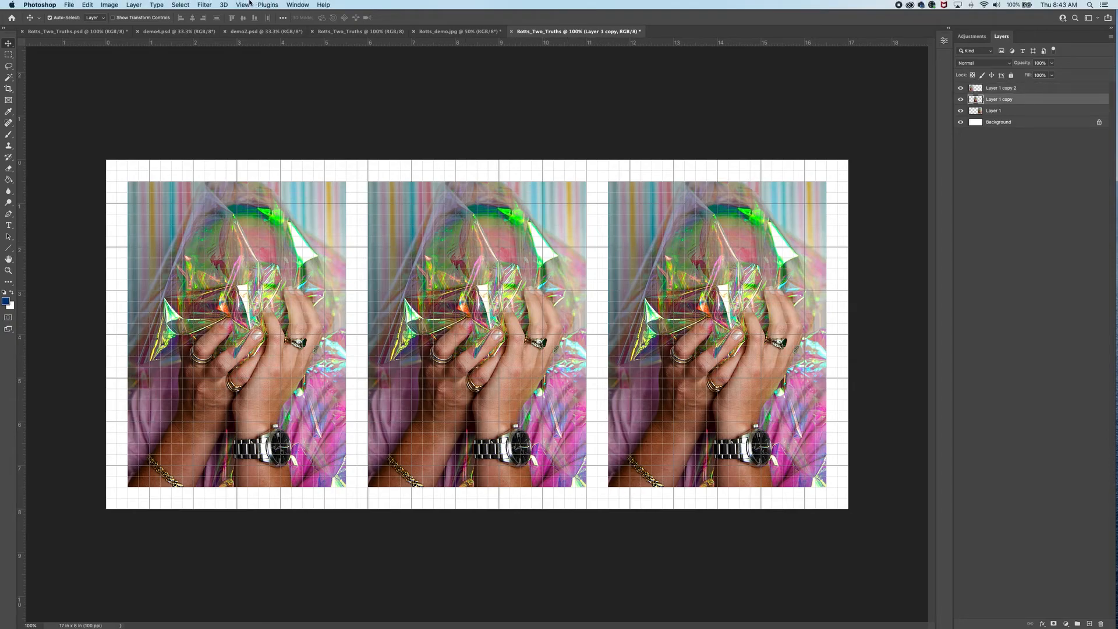
- Hide the canvas grid
click(249, 4)
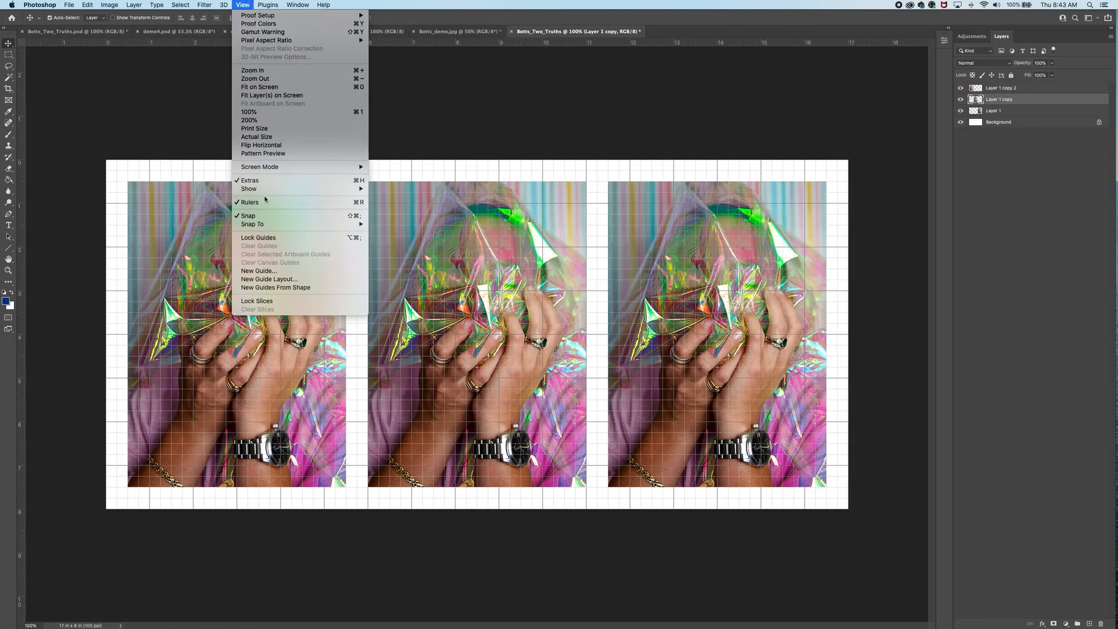
mouse_move(367, 192)
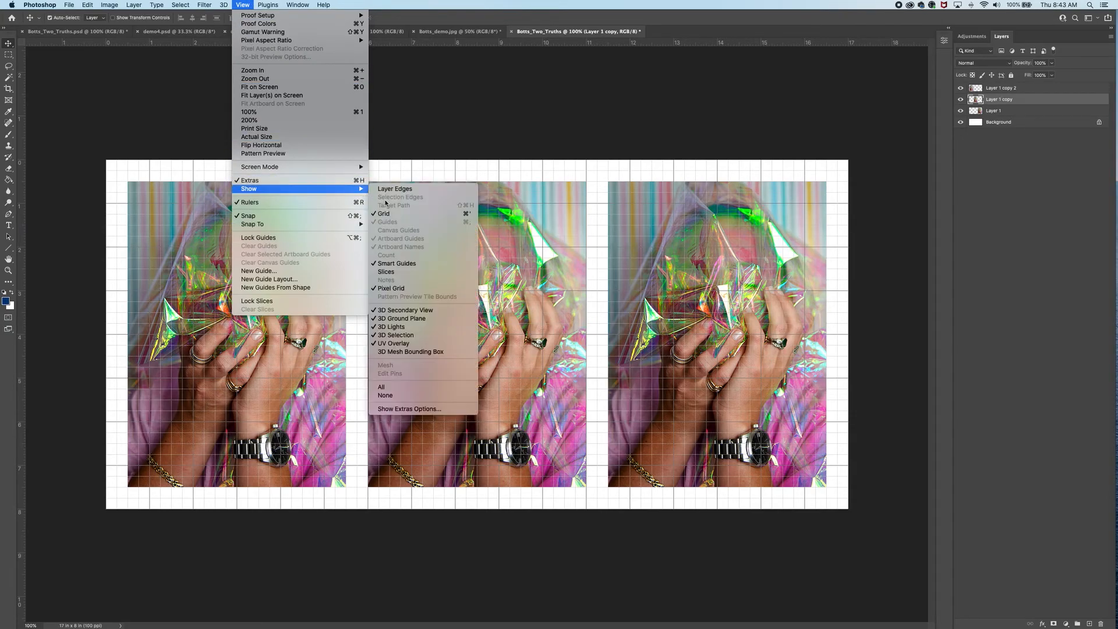
click(388, 211)
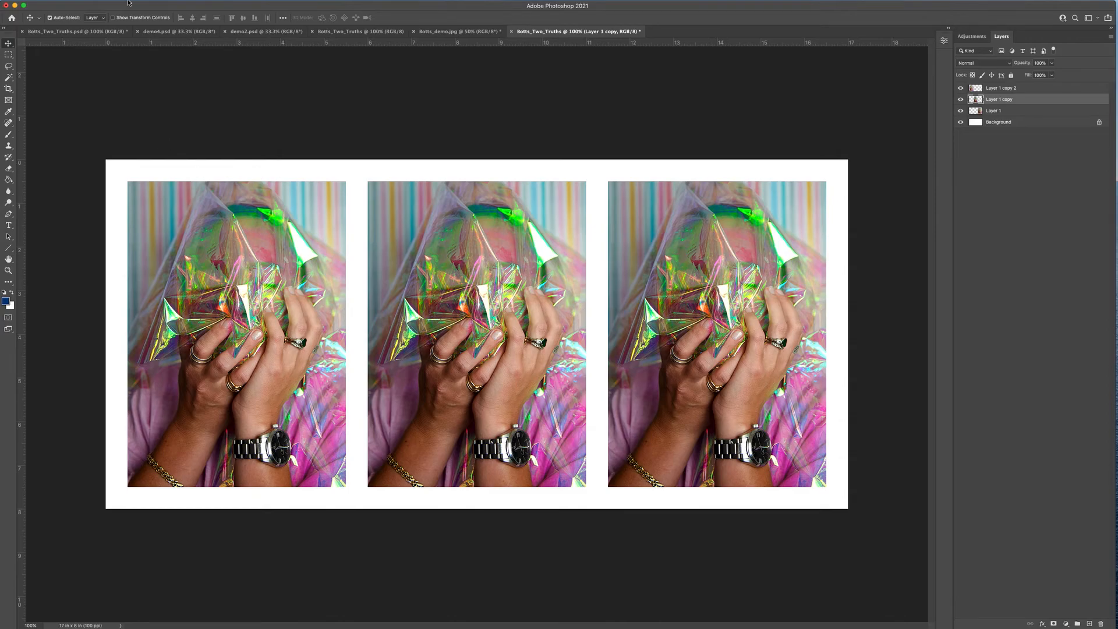
click(69, 5)
- Save as a new Botts_Two_Truths1.psd instead of replacing the existing file, keeping Maximize Compatibility
click(77, 95)
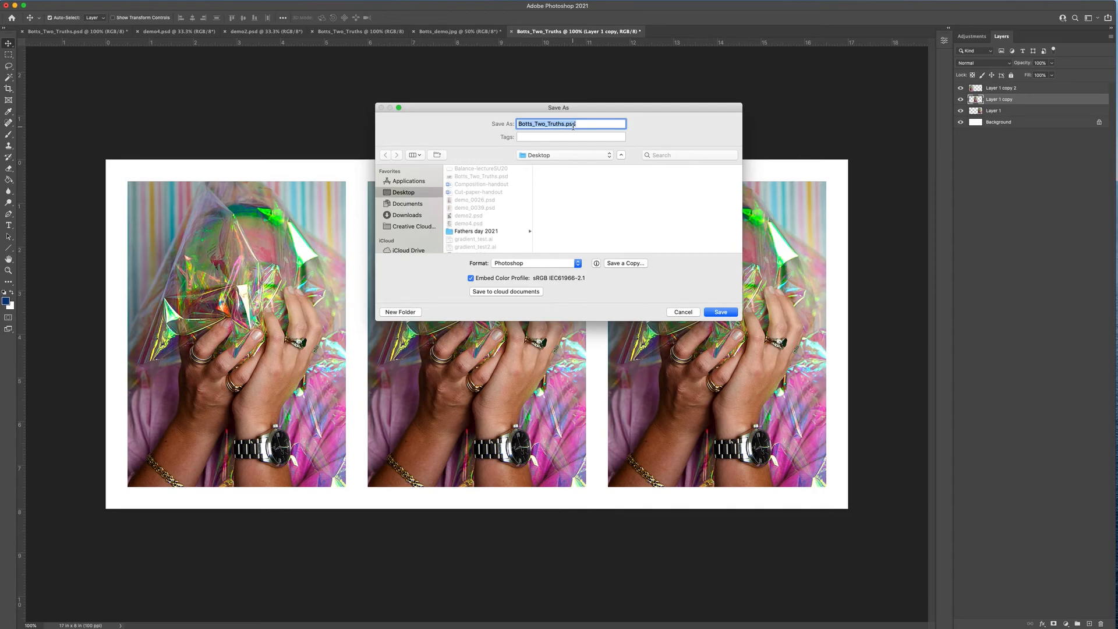
click(721, 312)
click(577, 164)
click(564, 124)
text(2)
click(715, 313)
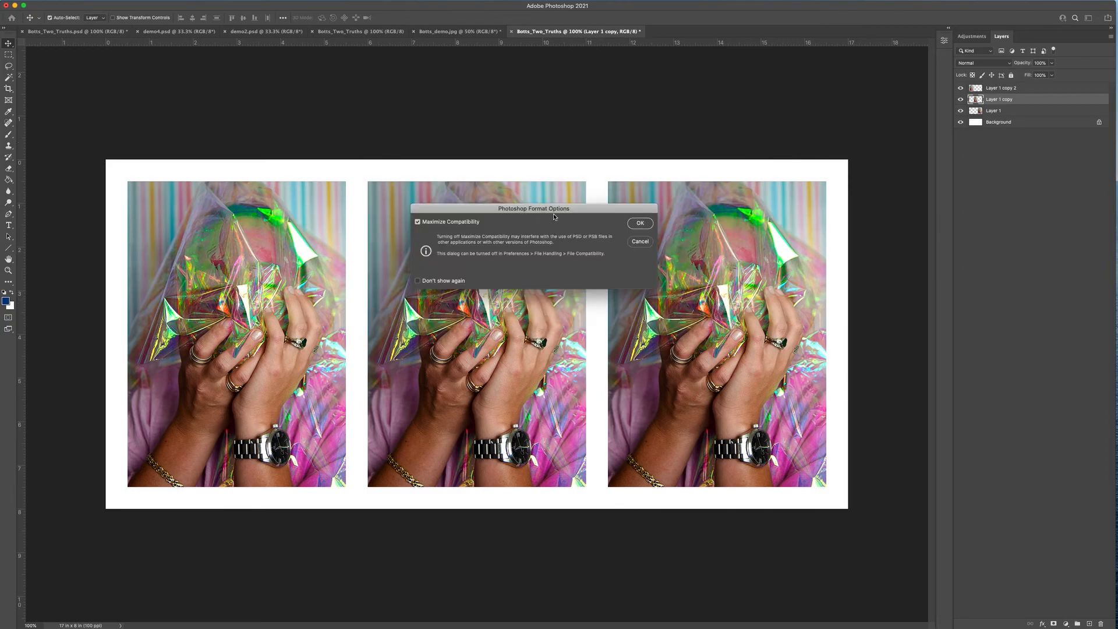
click(640, 224)
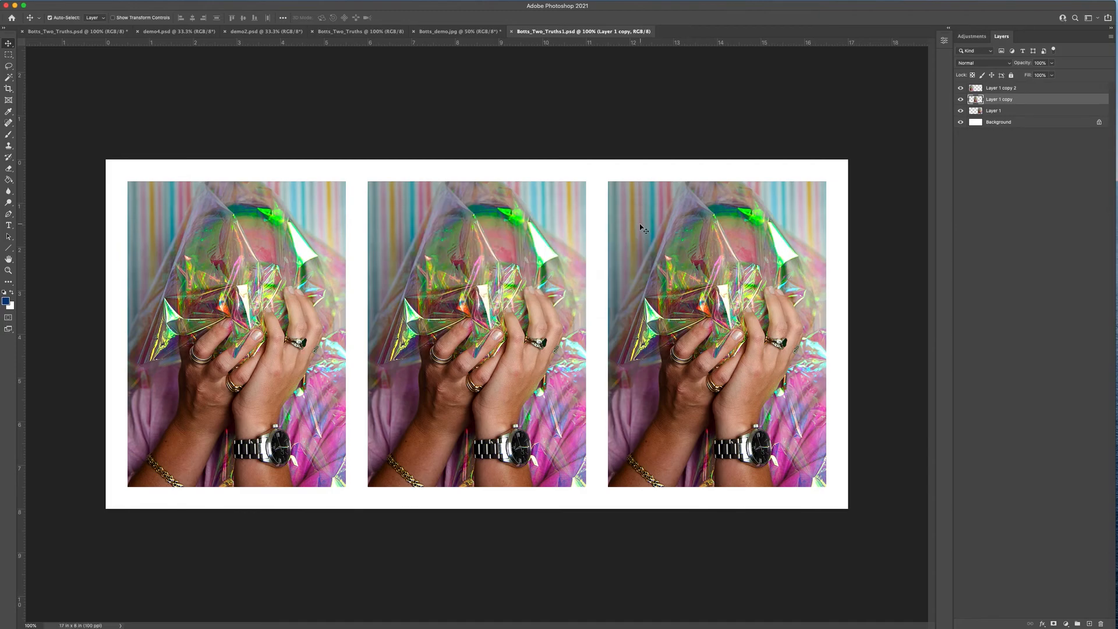
- Start saving a separate copy of the document in JPEG format
mouse_move(143, 3)
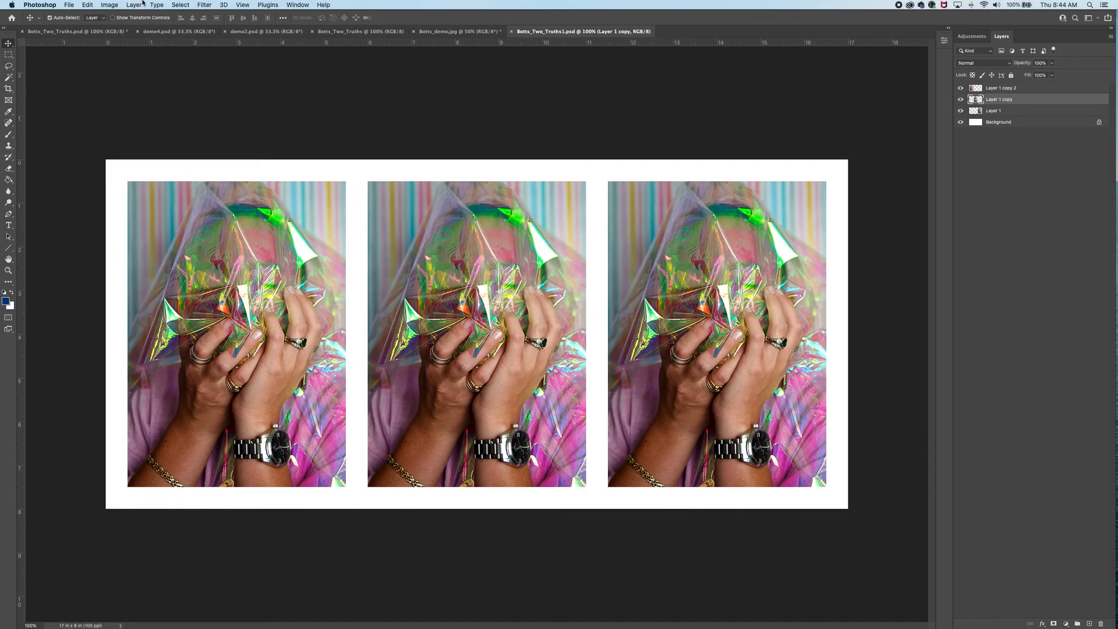
click(69, 4)
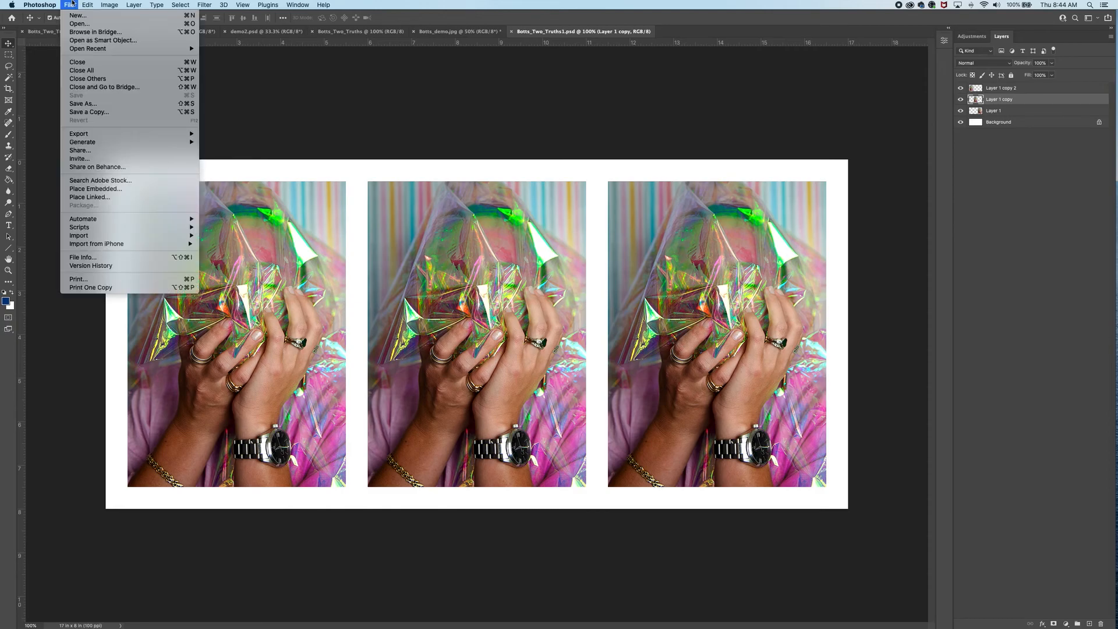
click(78, 103)
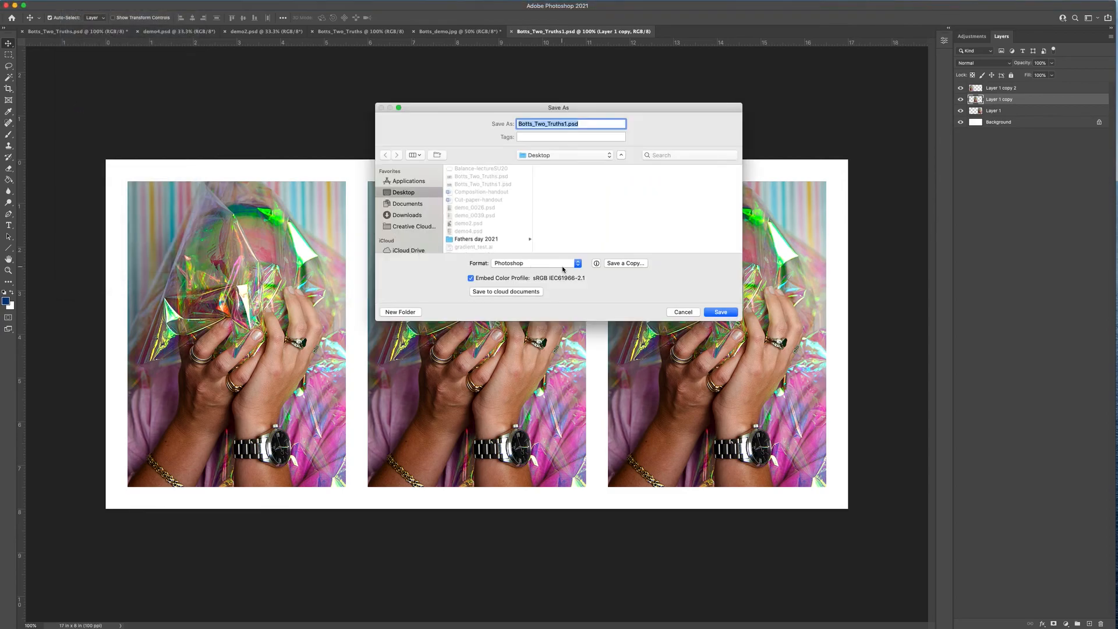
click(578, 264)
click(603, 291)
click(580, 263)
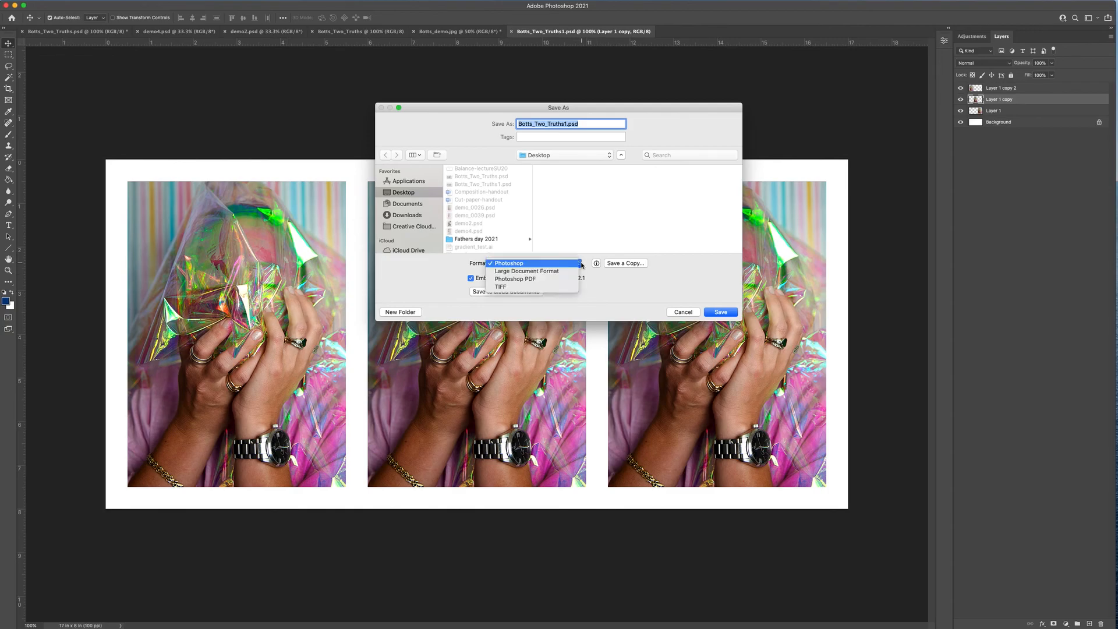
click(611, 278)
click(617, 263)
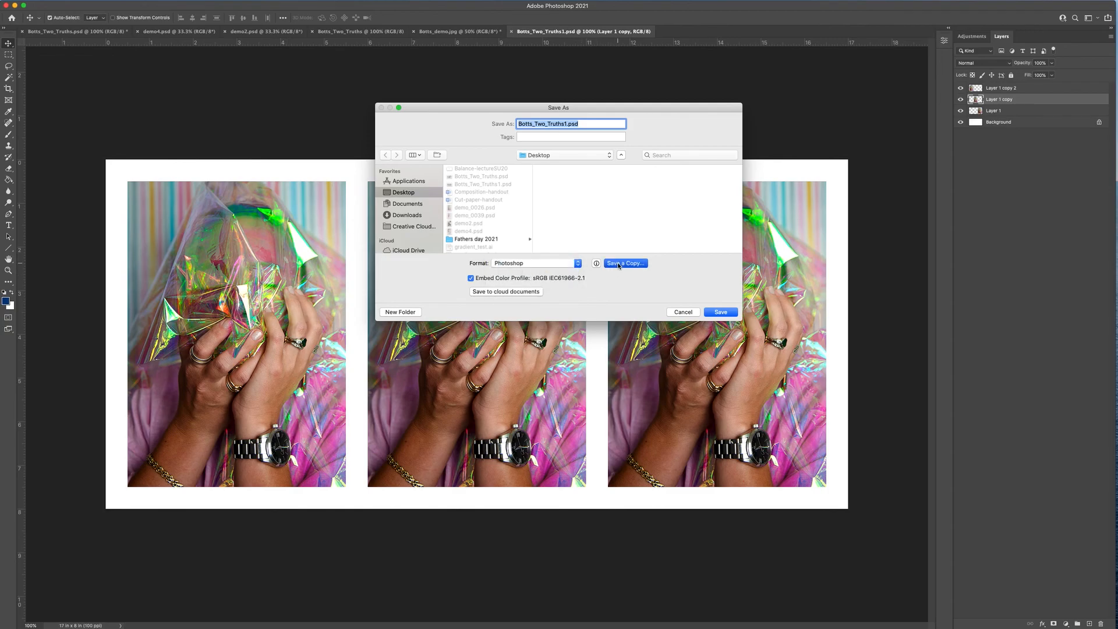
click(537, 227)
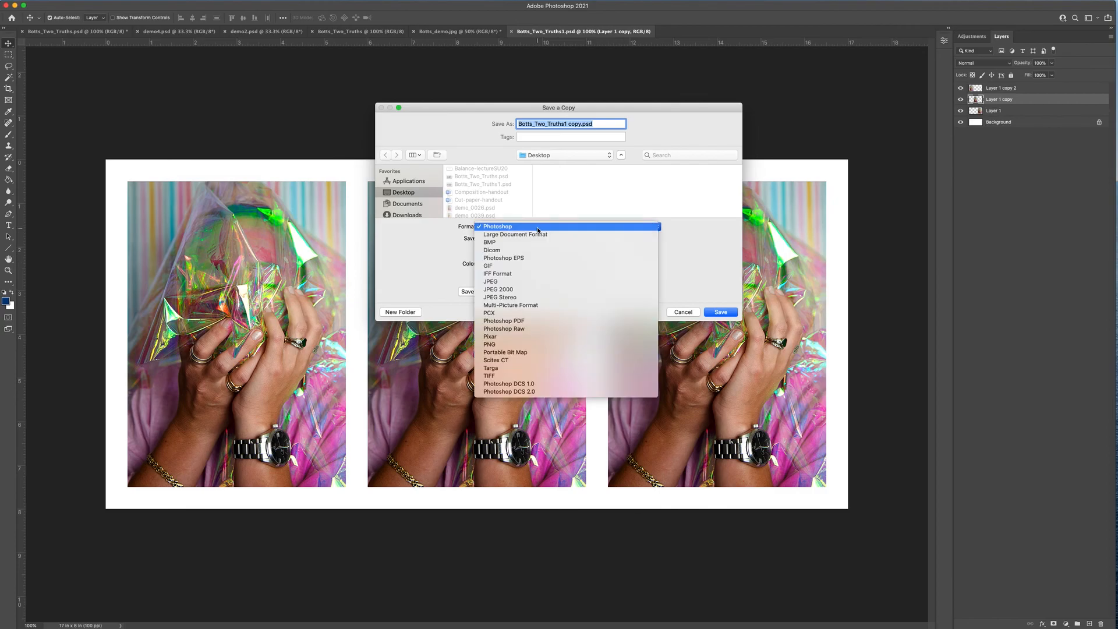
click(543, 282)
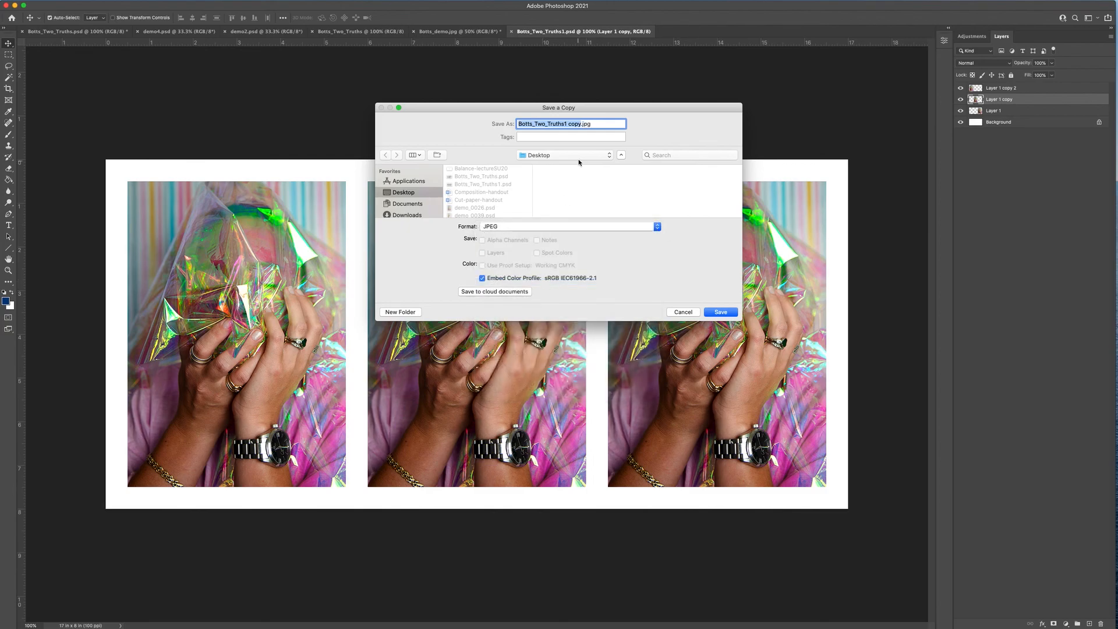
- Save the copy as Botts_Two_Truths.jpg at Maximum quality 12, Baseline format
click(581, 124)
key(BackSpace)
key(BackSpace)
key(BackSpace)
key(BackSpace)
key(BackSpace)
key(BackSpace)
click(721, 312)
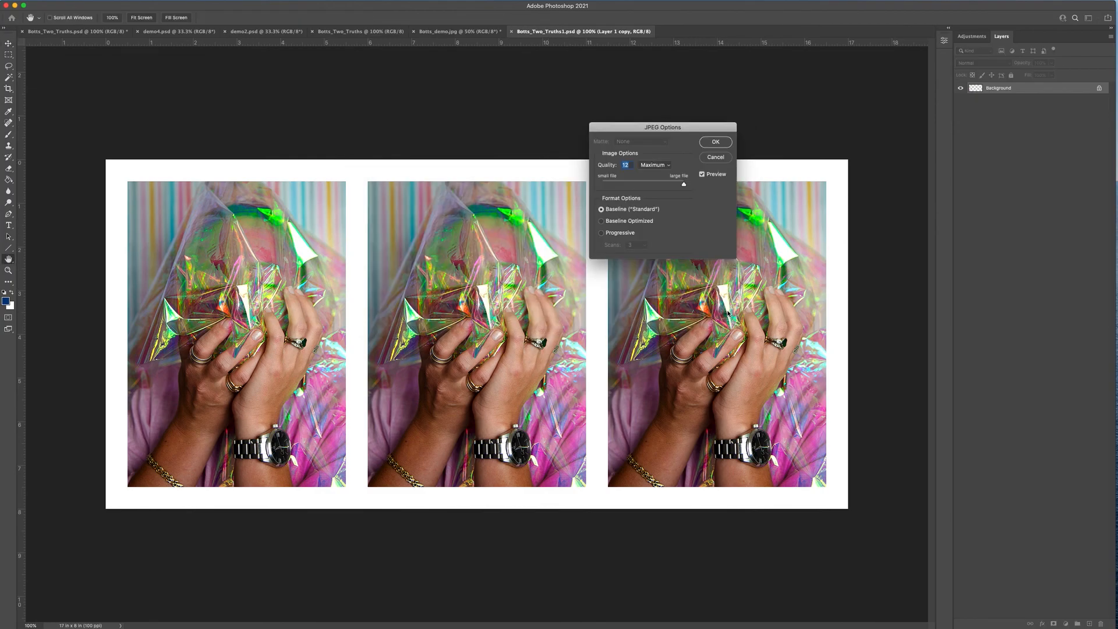
click(715, 143)
click(498, 137)
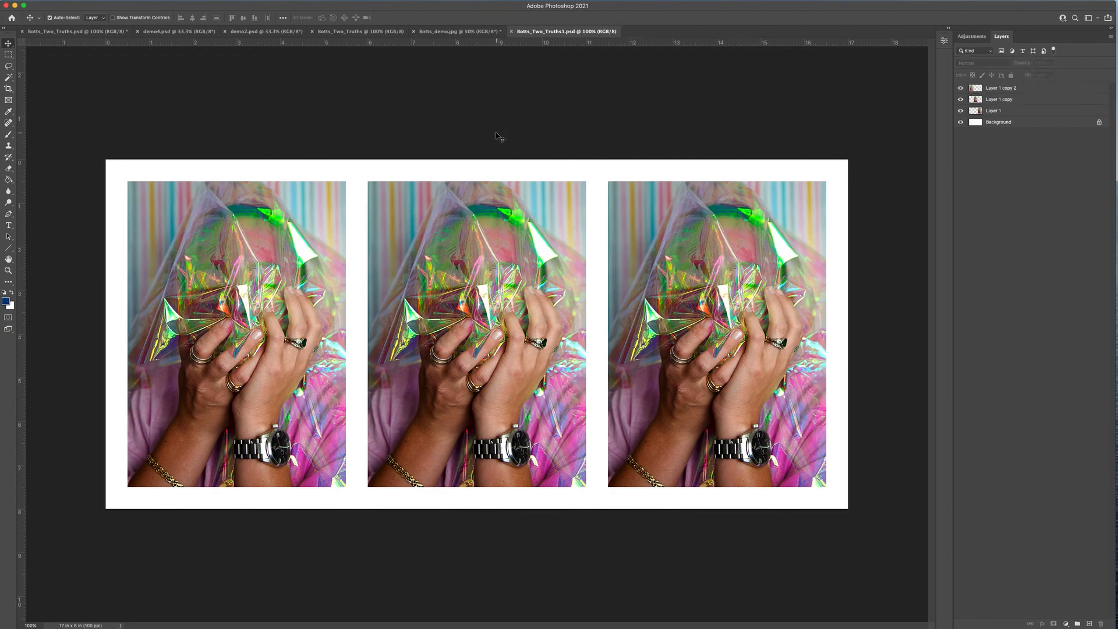